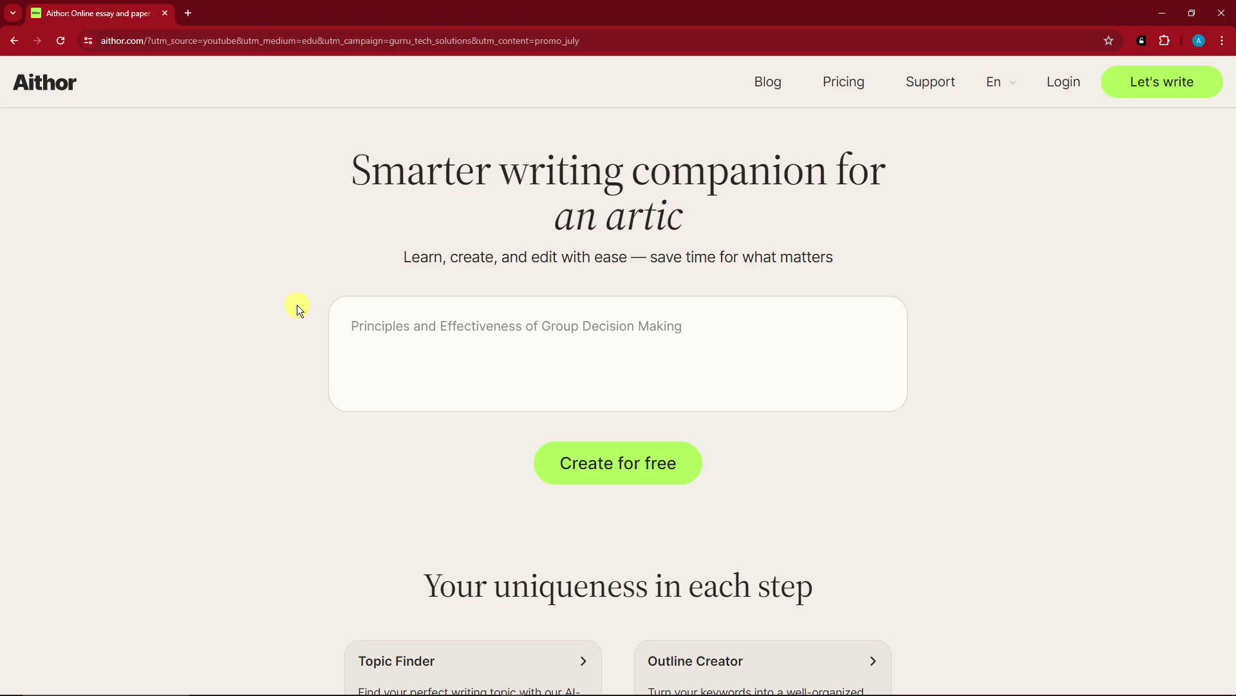
pyautogui.scroll(-4, 298, 306)
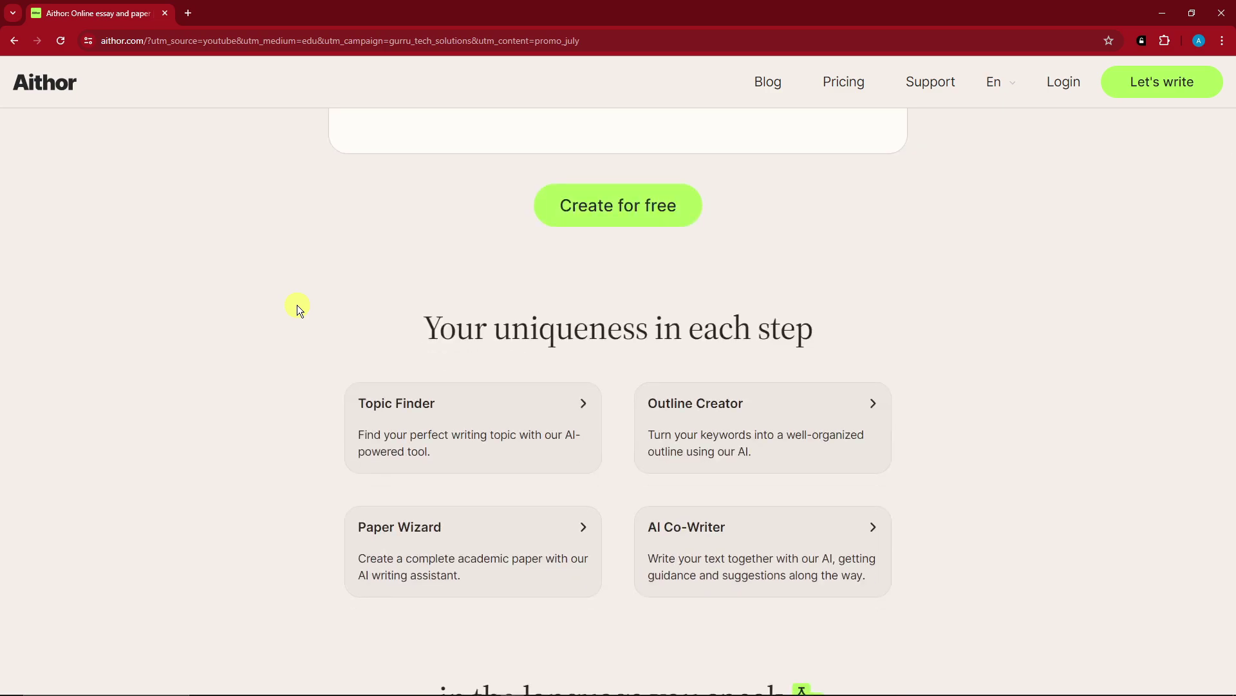
pyautogui.scroll(-2, 299, 309)
pyautogui.scroll(6, 299, 309)
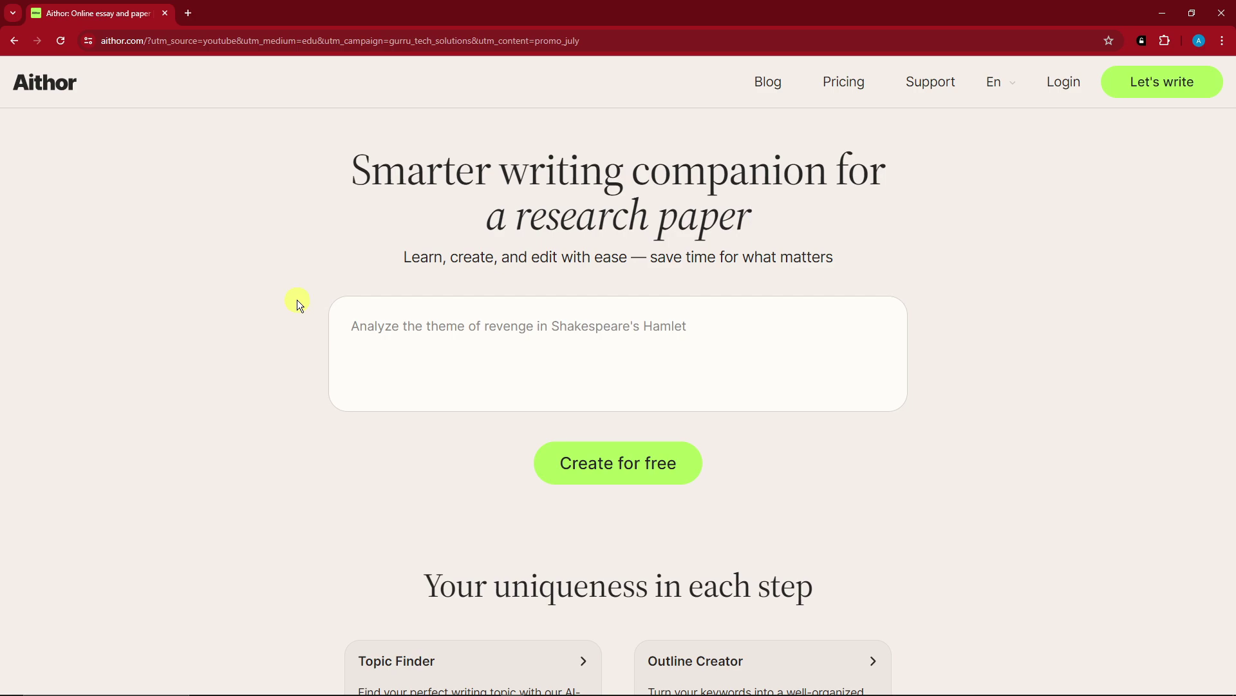
pyautogui.scroll(-2, 296, 300)
pyautogui.scroll(2, 295, 297)
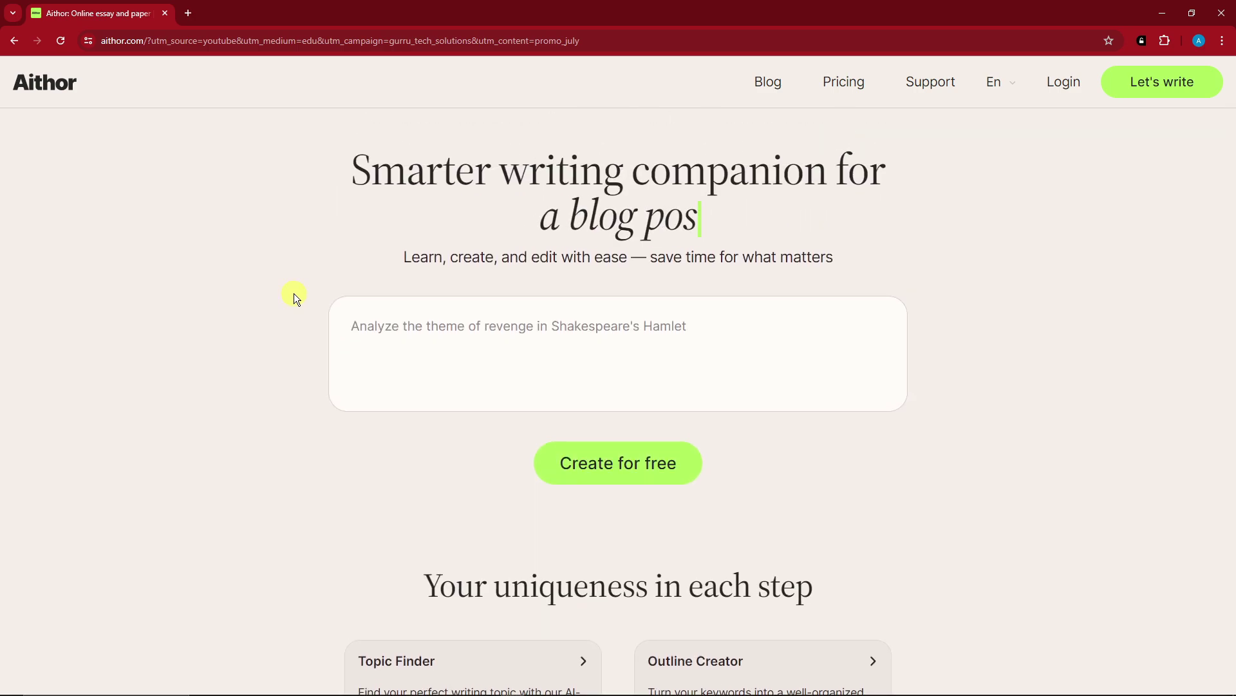
pyautogui.scroll(-3, 296, 297)
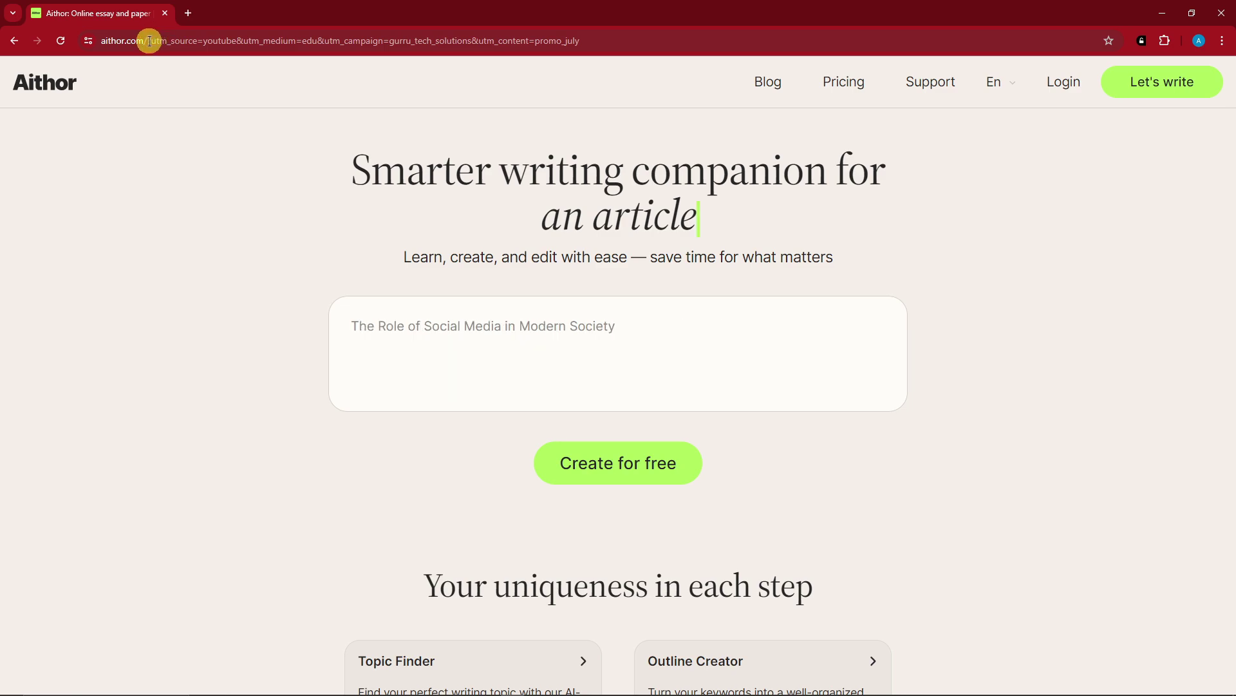
pyautogui.click(158, 36)
pyautogui.press('BackSpace')
pyautogui.moveTo(639, 42); pyautogui.dragTo(113, 41)
pyautogui.press('Escape')
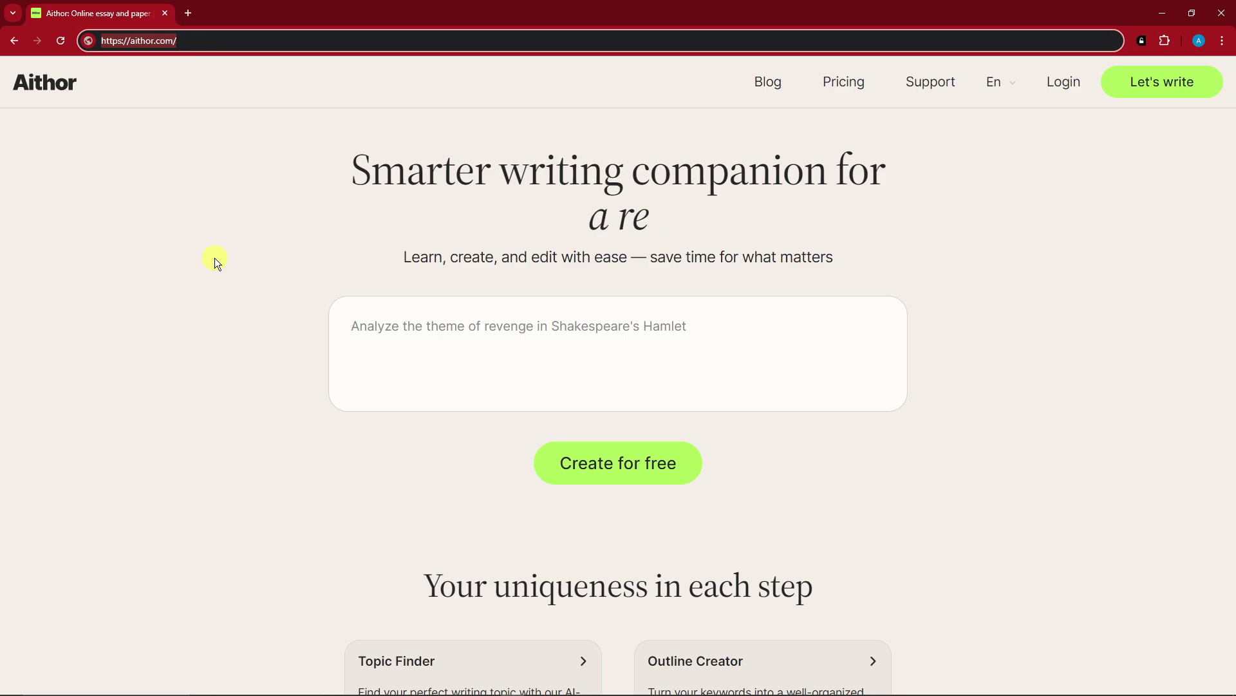
pyautogui.click(217, 263)
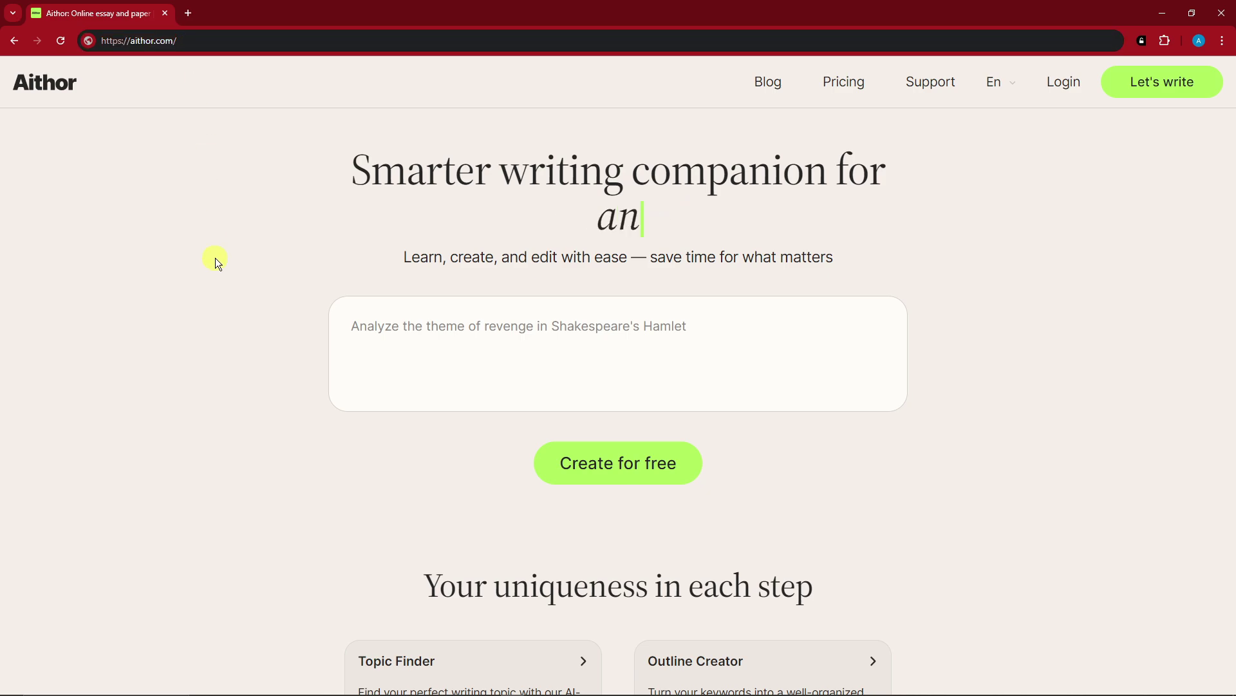
pyautogui.scroll(-9, 582, 295)
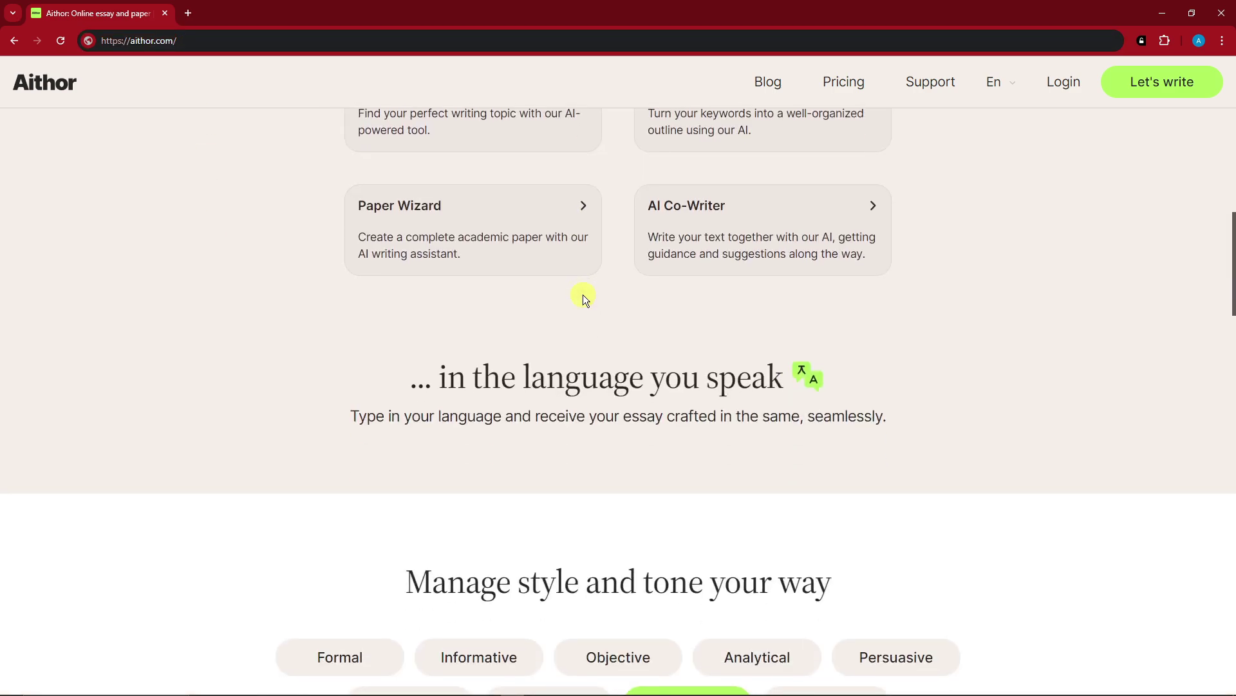
pyautogui.scroll(9, 583, 298)
pyautogui.scroll(-4, 584, 296)
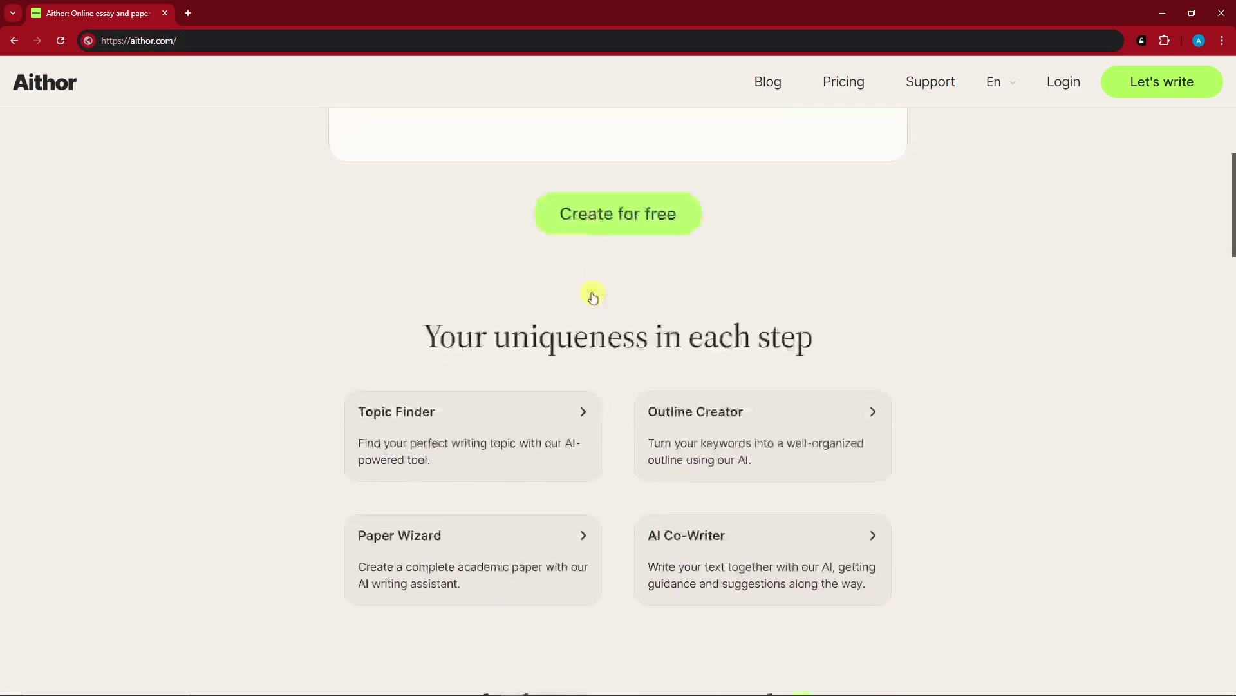
pyautogui.scroll(-4, 593, 294)
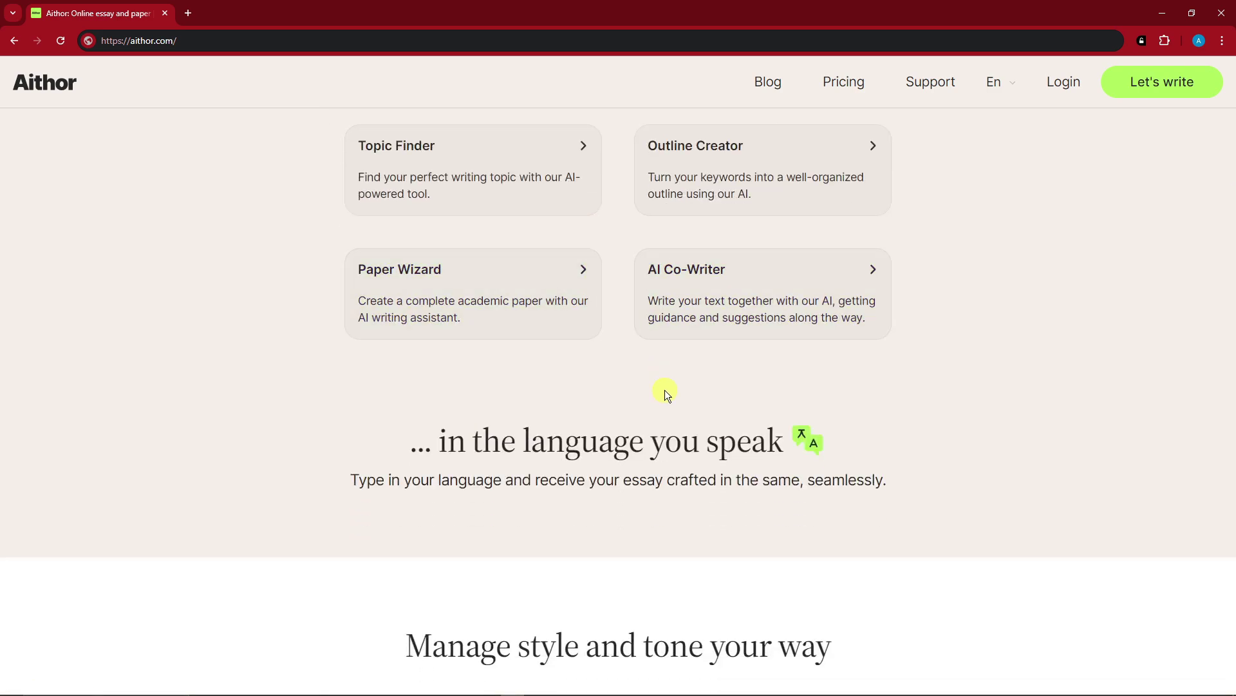
pyautogui.scroll(2, 665, 392)
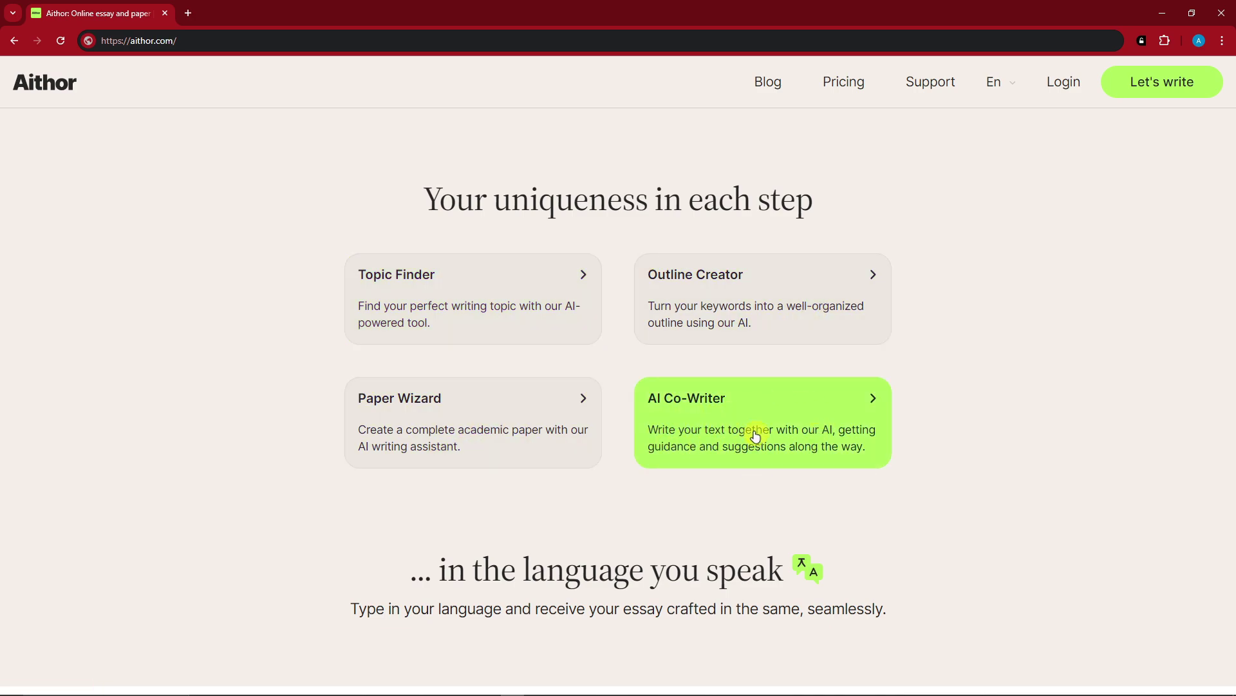
pyautogui.scroll(-8, 631, 494)
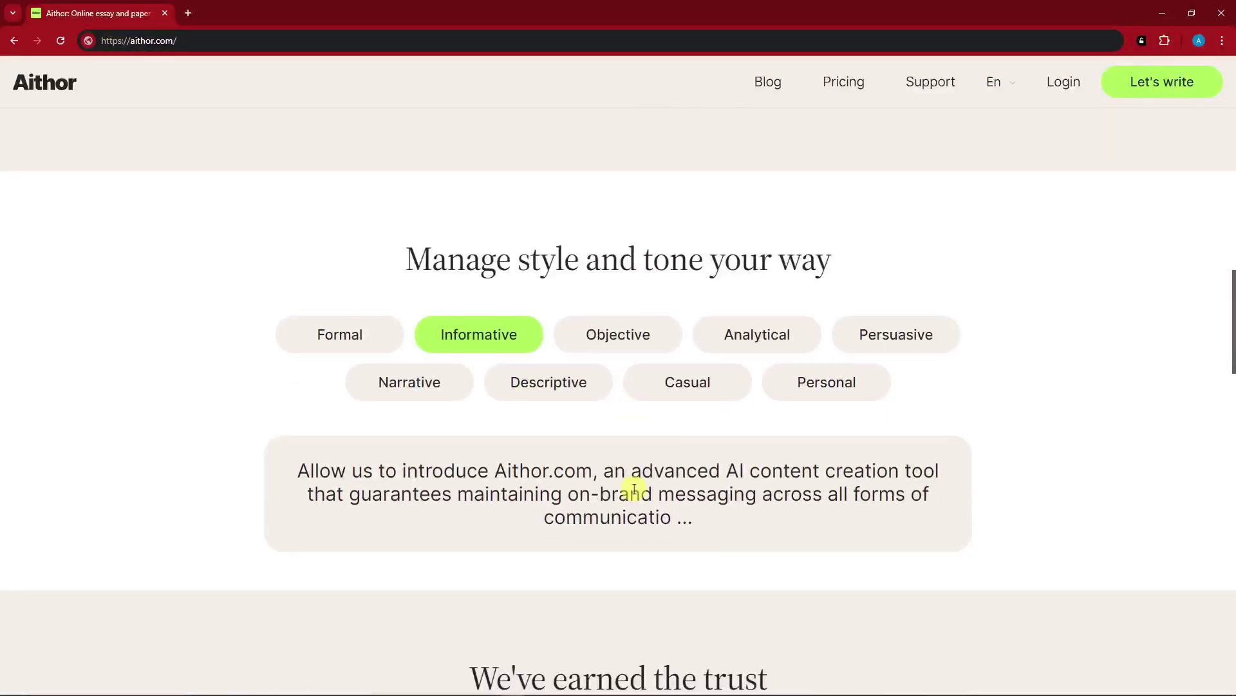
pyautogui.scroll(-6, 617, 283)
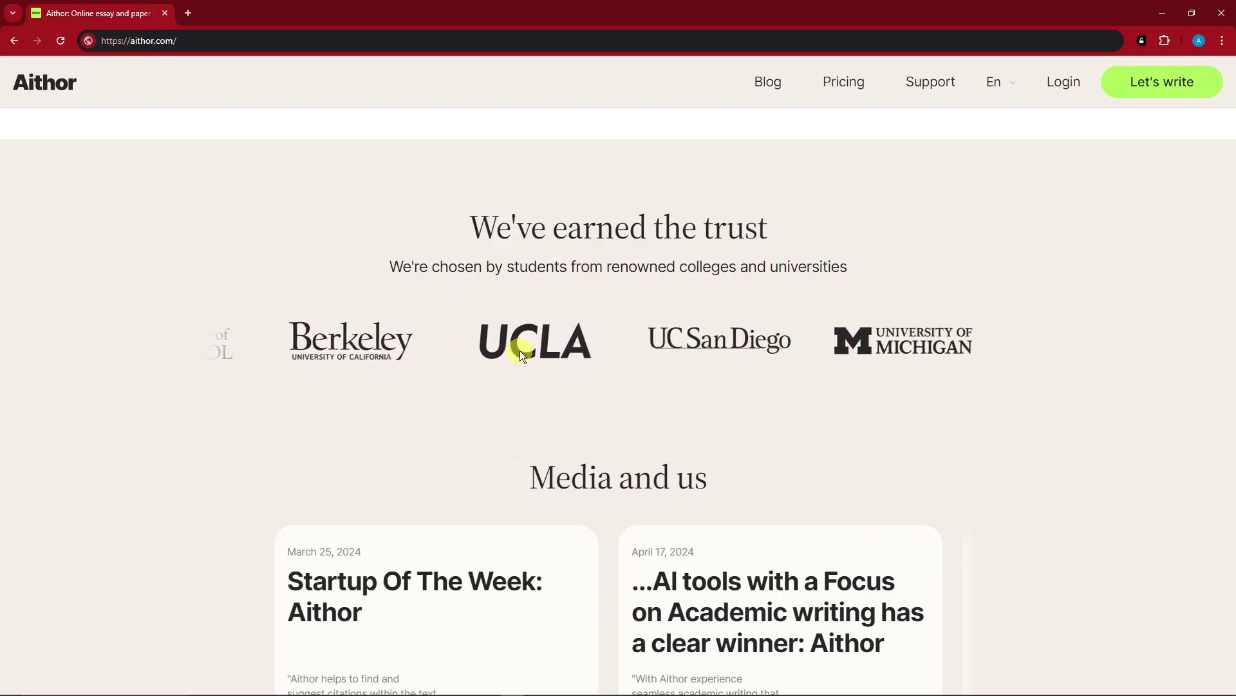
pyautogui.scroll(-8, 520, 350)
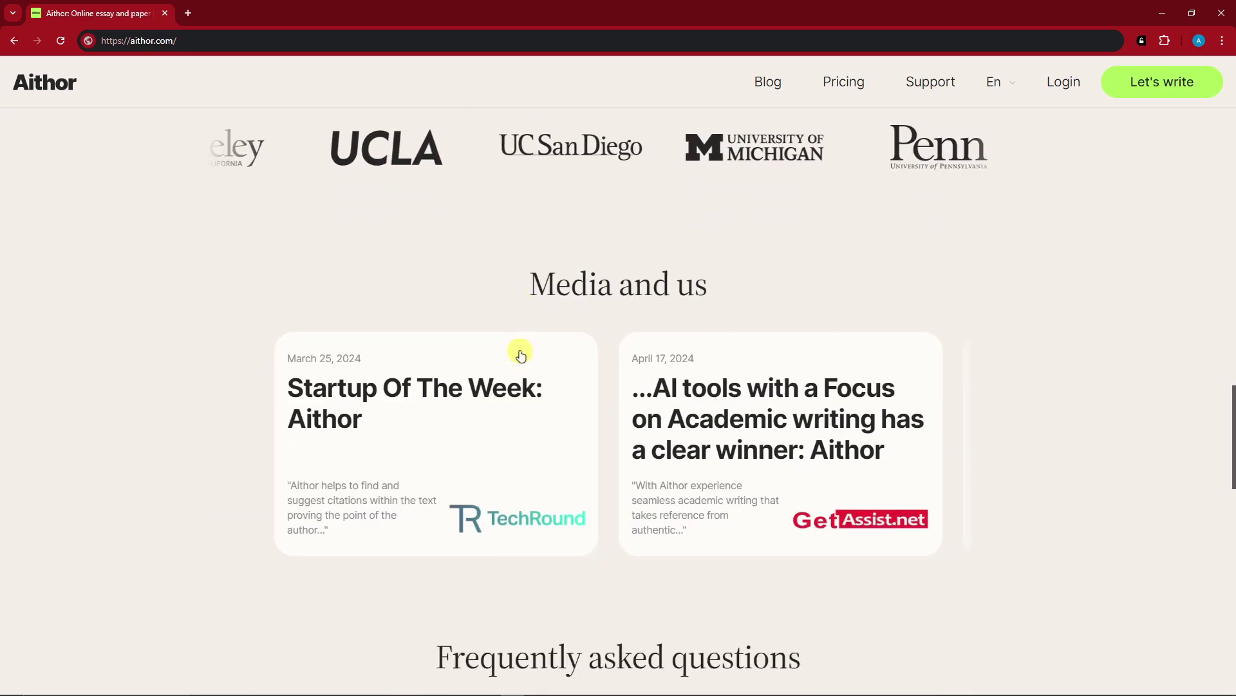
pyautogui.moveTo(1229, 510); pyautogui.dragTo(1225, 157)
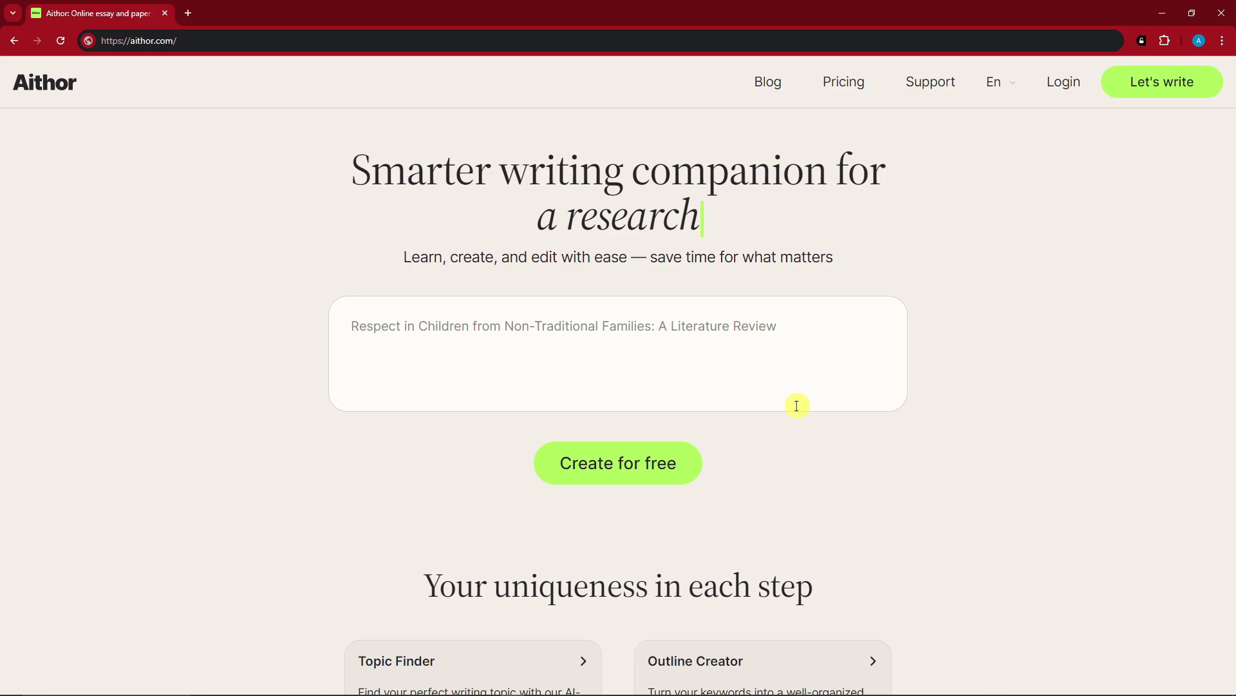
# - Start a new essay via Create for free and submit the topic 'Greenhouse effect'
pyautogui.click(623, 465)
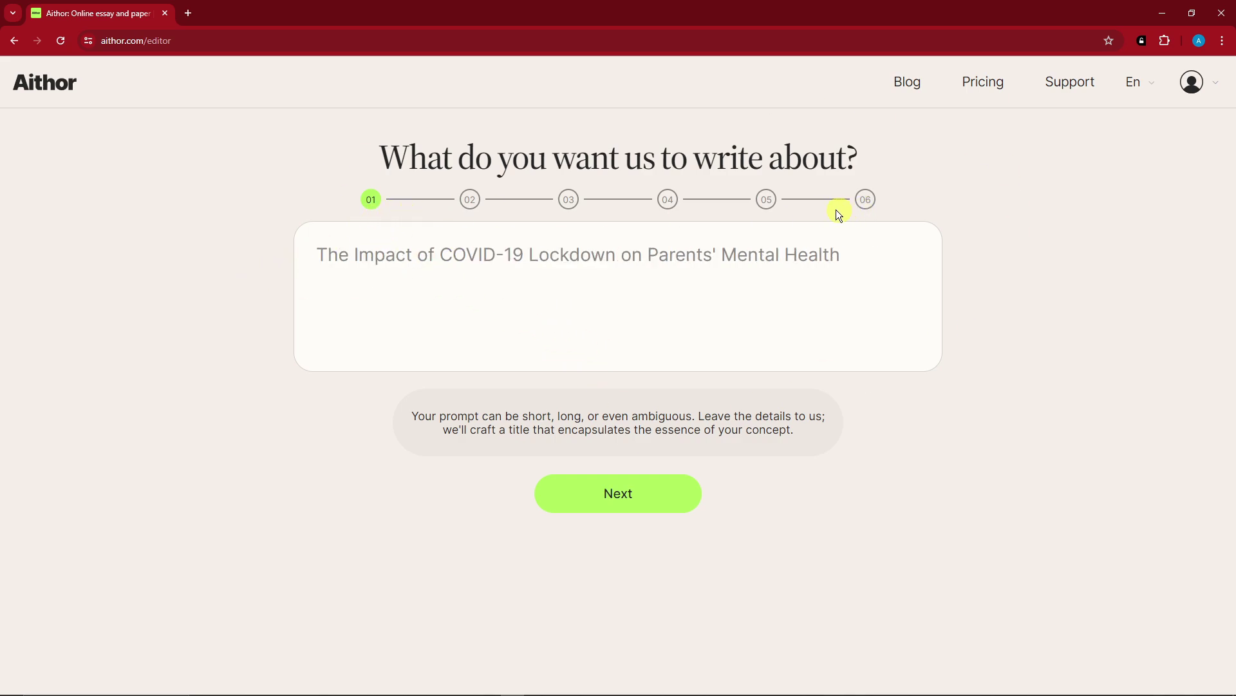
pyautogui.click(465, 254)
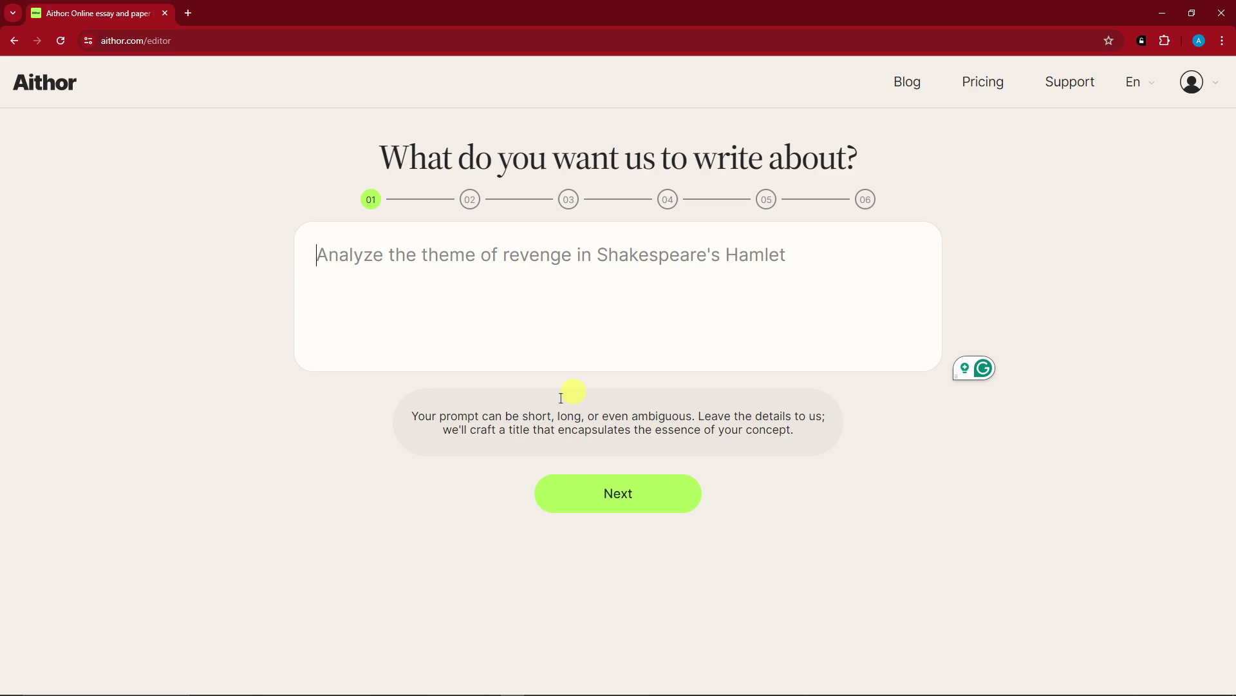
pyautogui.moveTo(415, 416); pyautogui.dragTo(767, 430)
pyautogui.click(466, 353)
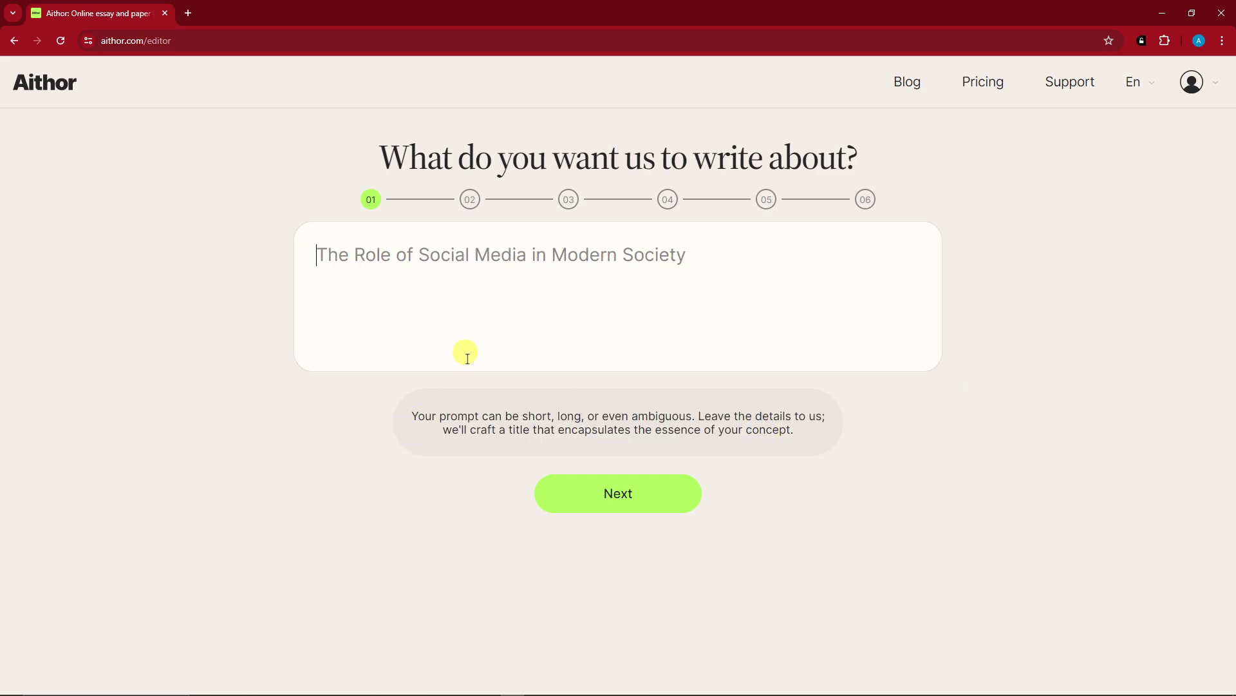
pyautogui.moveTo(558, 415); pyautogui.dragTo(609, 415)
pyautogui.click(673, 417)
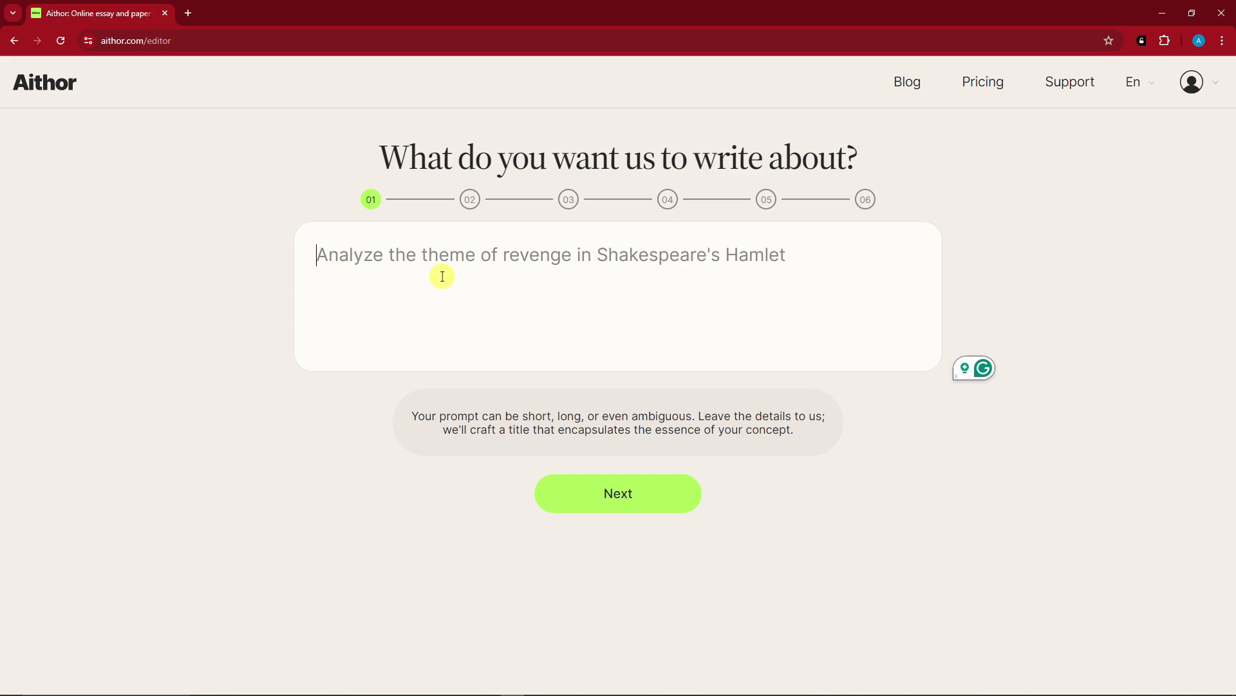
pyautogui.write('Greenhouse ')
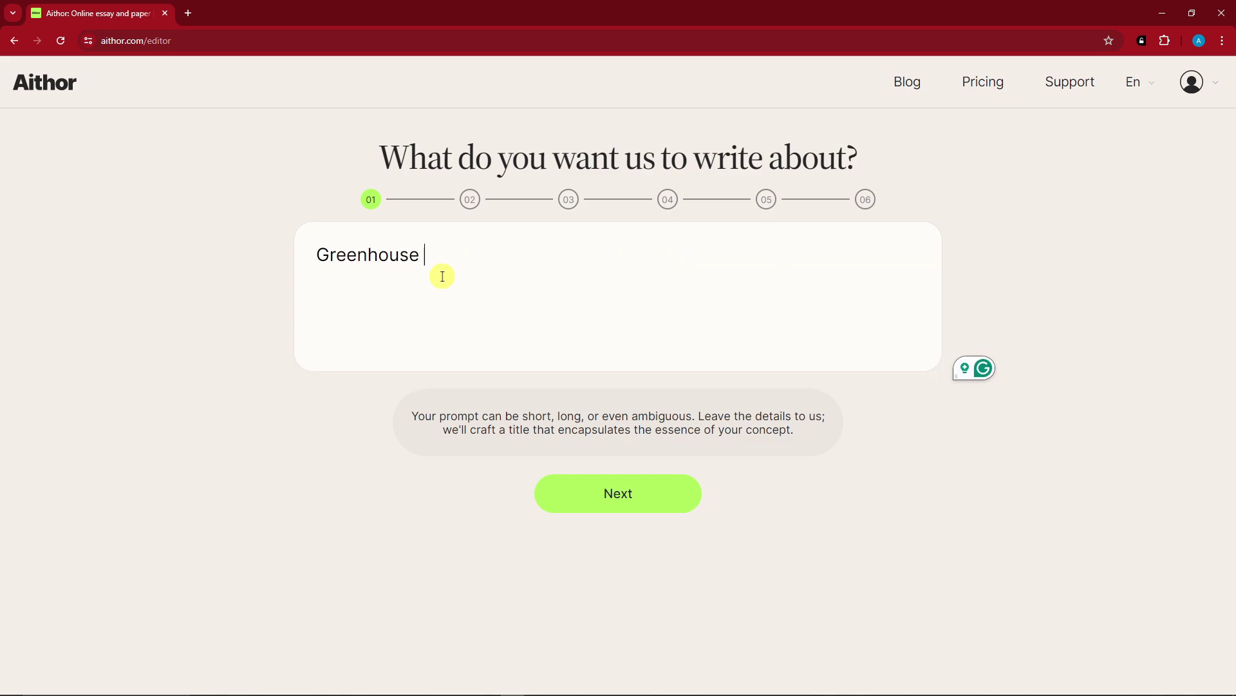
pyautogui.write('effect')
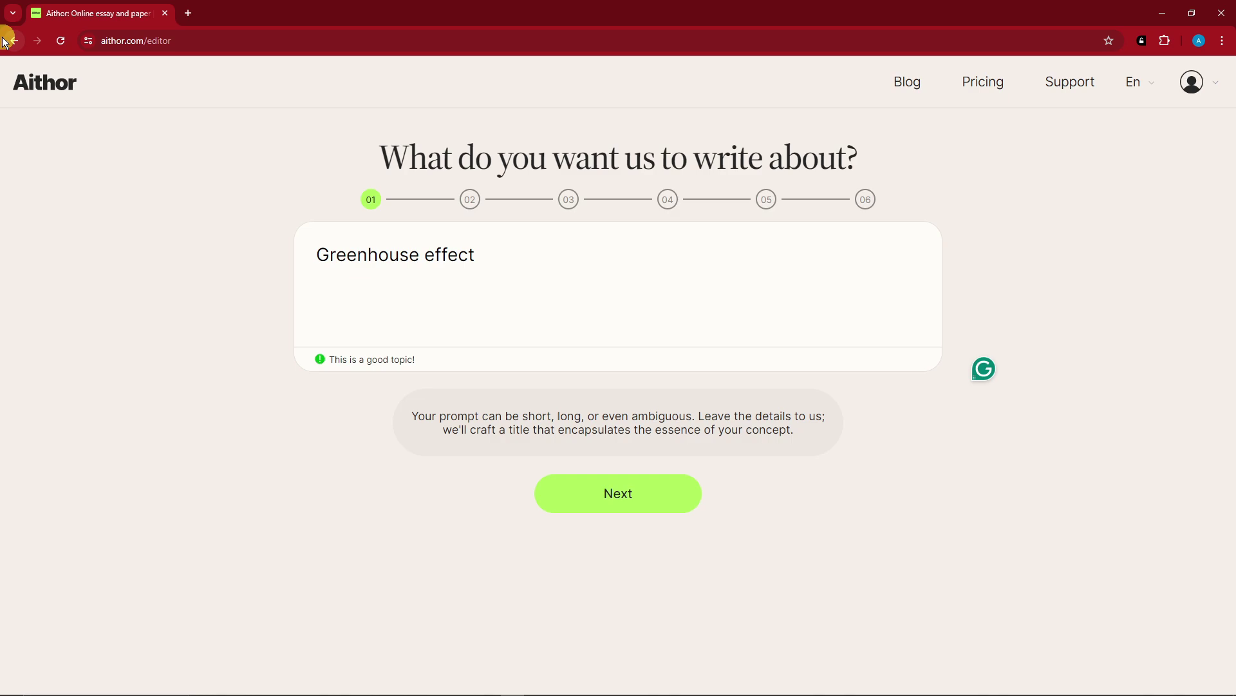
pyautogui.click(648, 484)
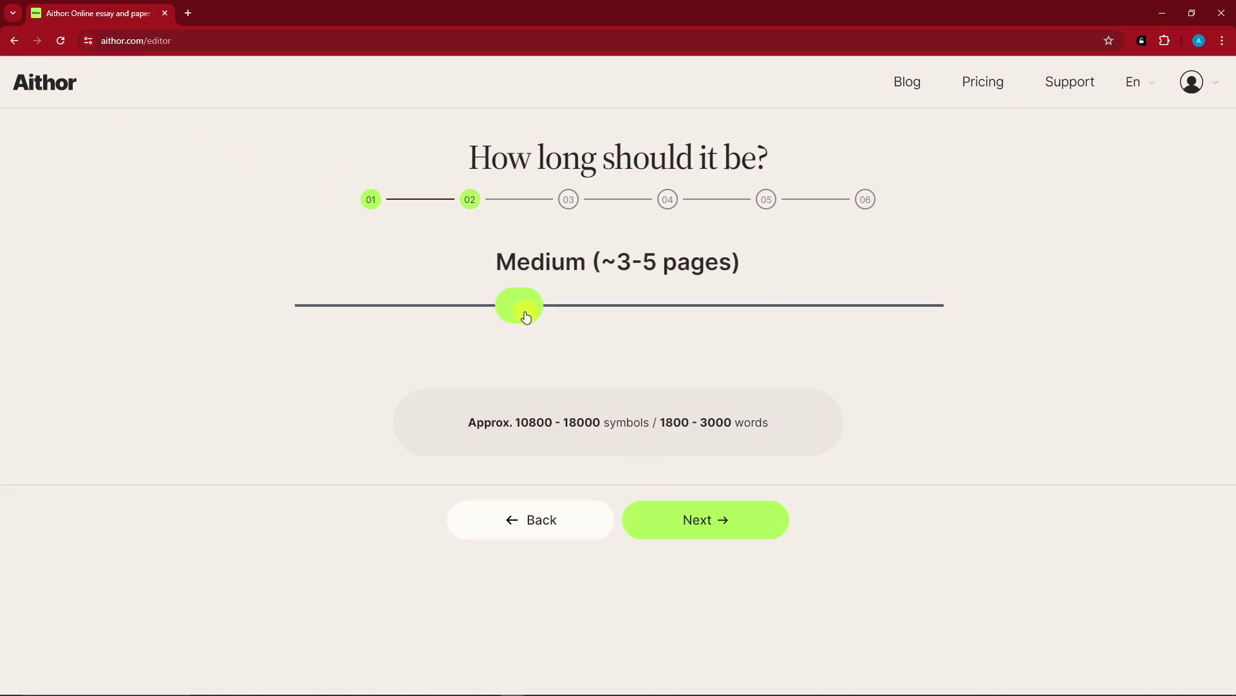
# - Leave the length slider on Medium (~3-5 pages) and advance to the tone step
pyautogui.moveTo(526, 317); pyautogui.dragTo(486, 307)
pyautogui.click(711, 519)
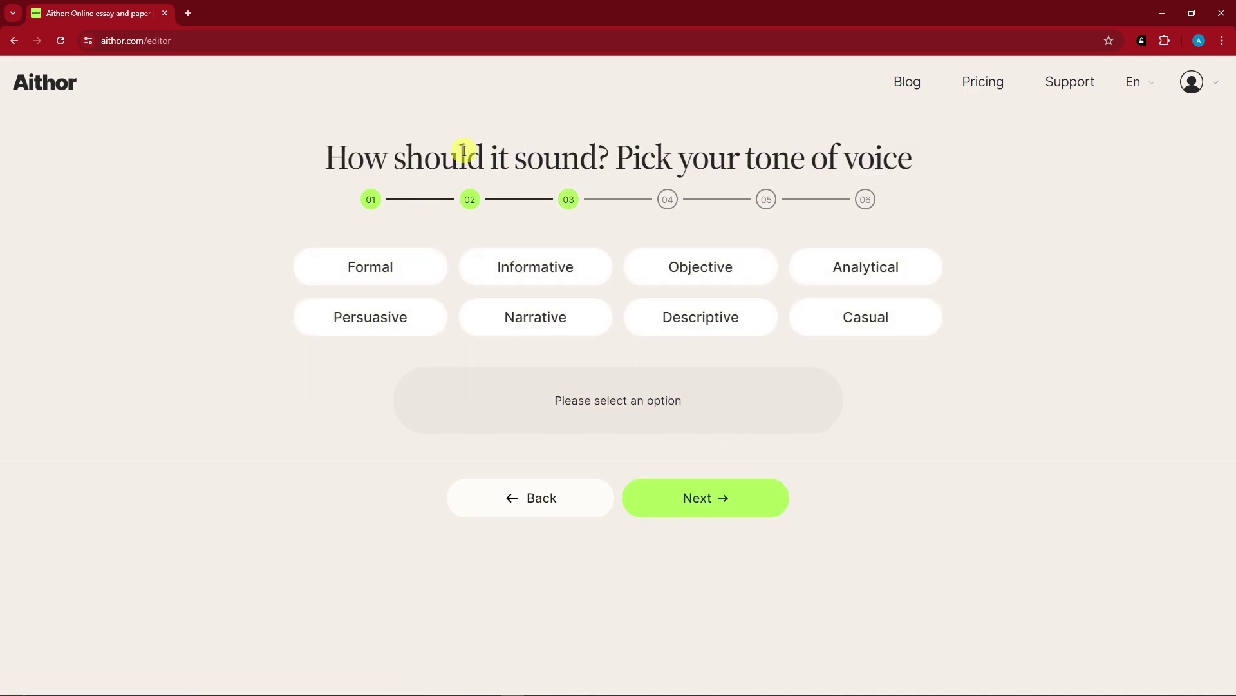
# - Choose an Informative tone and the Chicago citation style to generate the table of contents
pyautogui.click(539, 264)
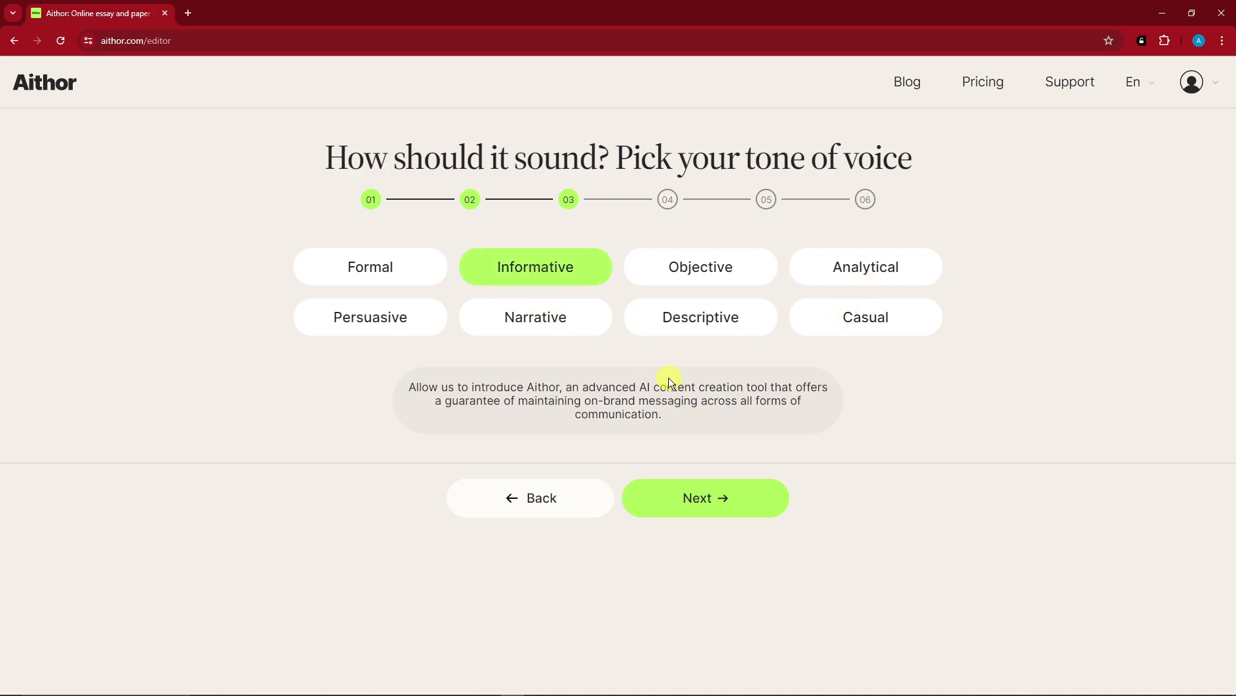
pyautogui.click(722, 501)
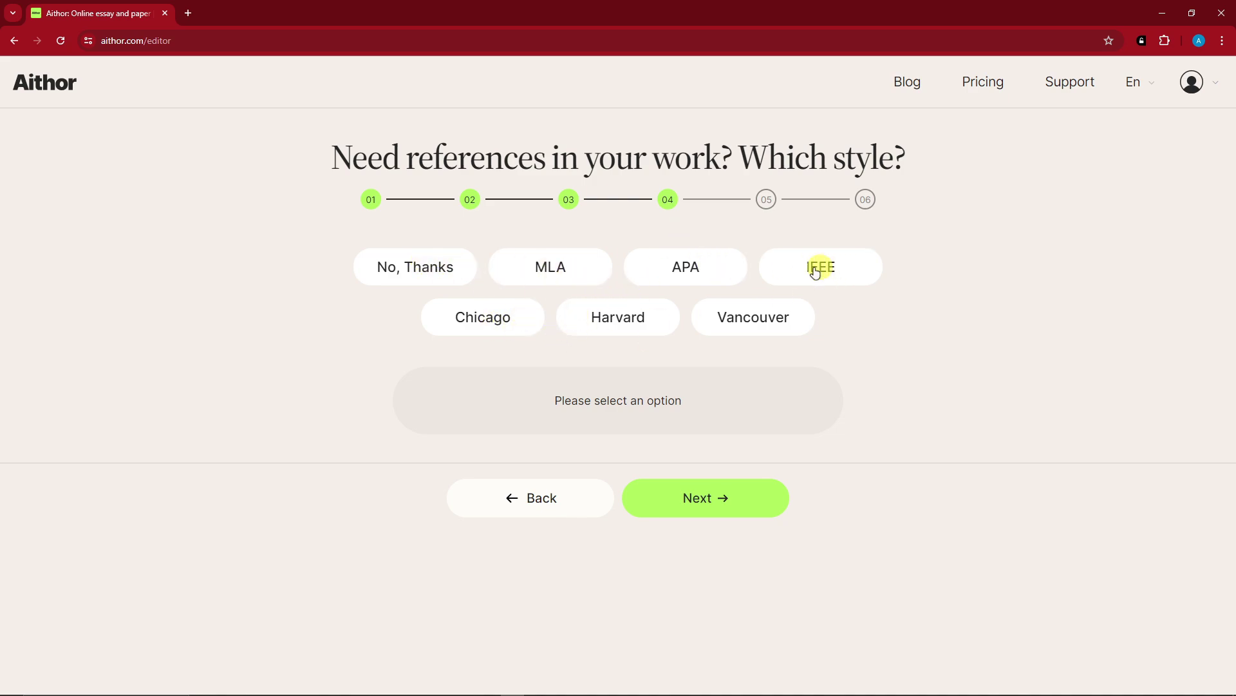
pyautogui.click(509, 322)
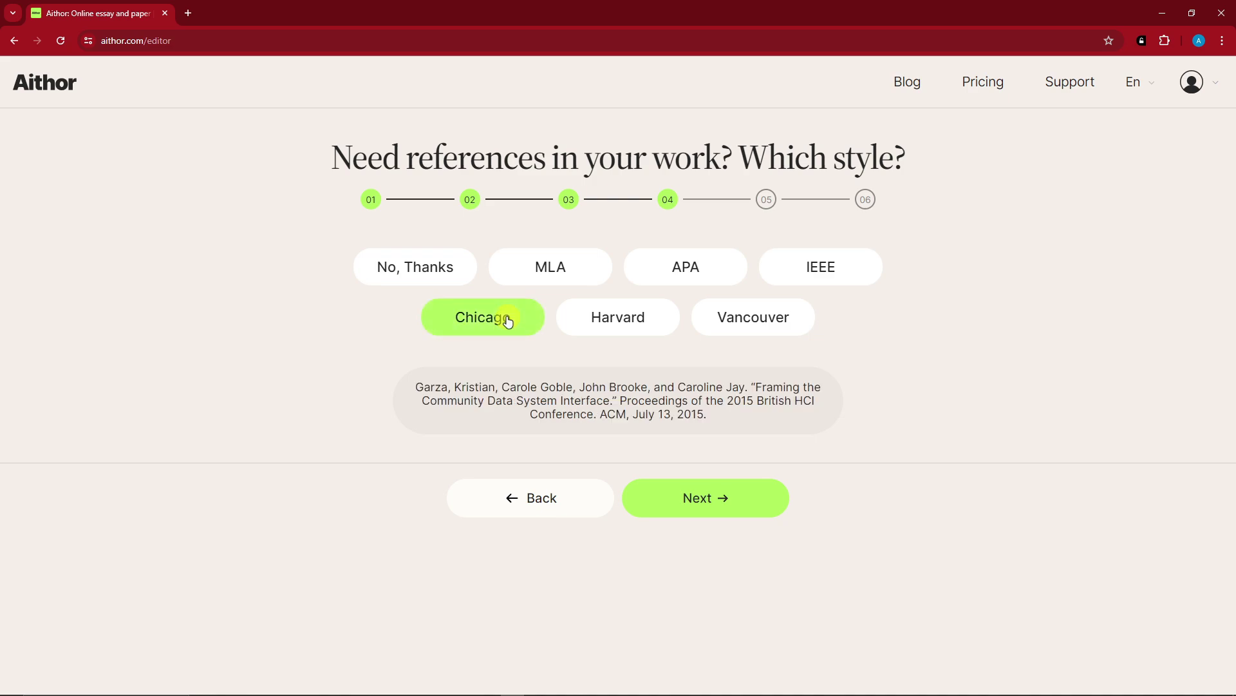
pyautogui.click(711, 501)
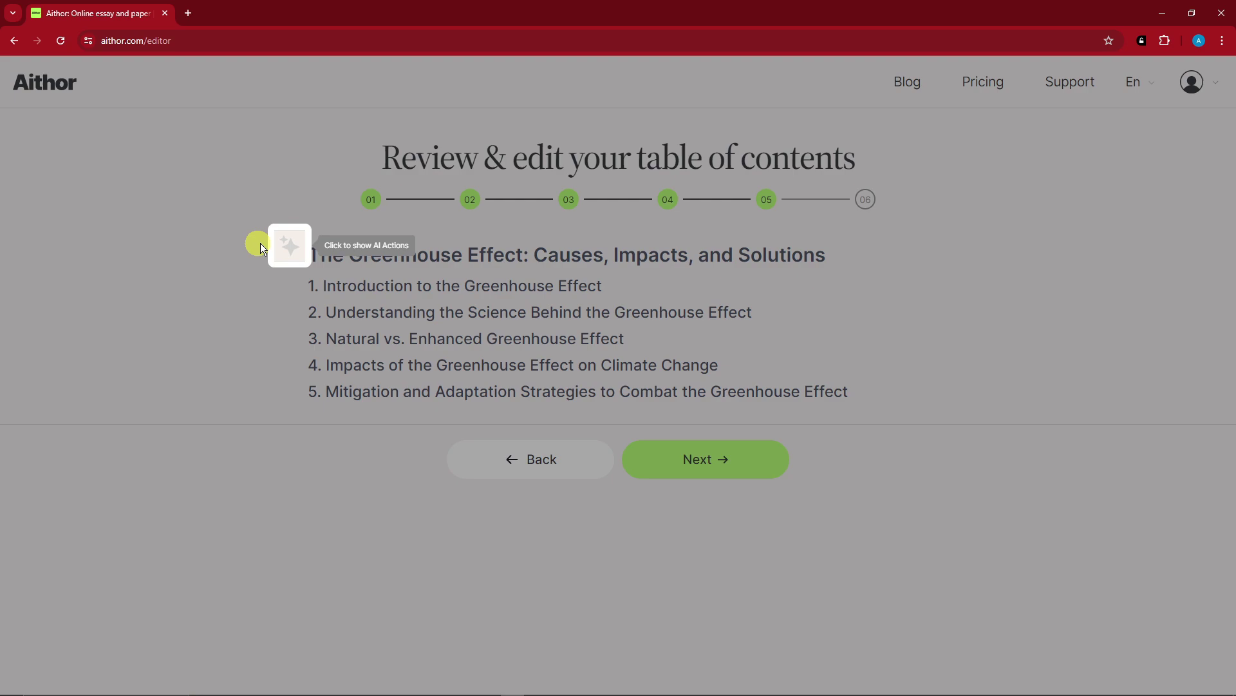
# - Regenerate outline point 1 repeatedly until it reads 'Fundamentals of the Greenhouse Effect'
pyautogui.click(290, 245)
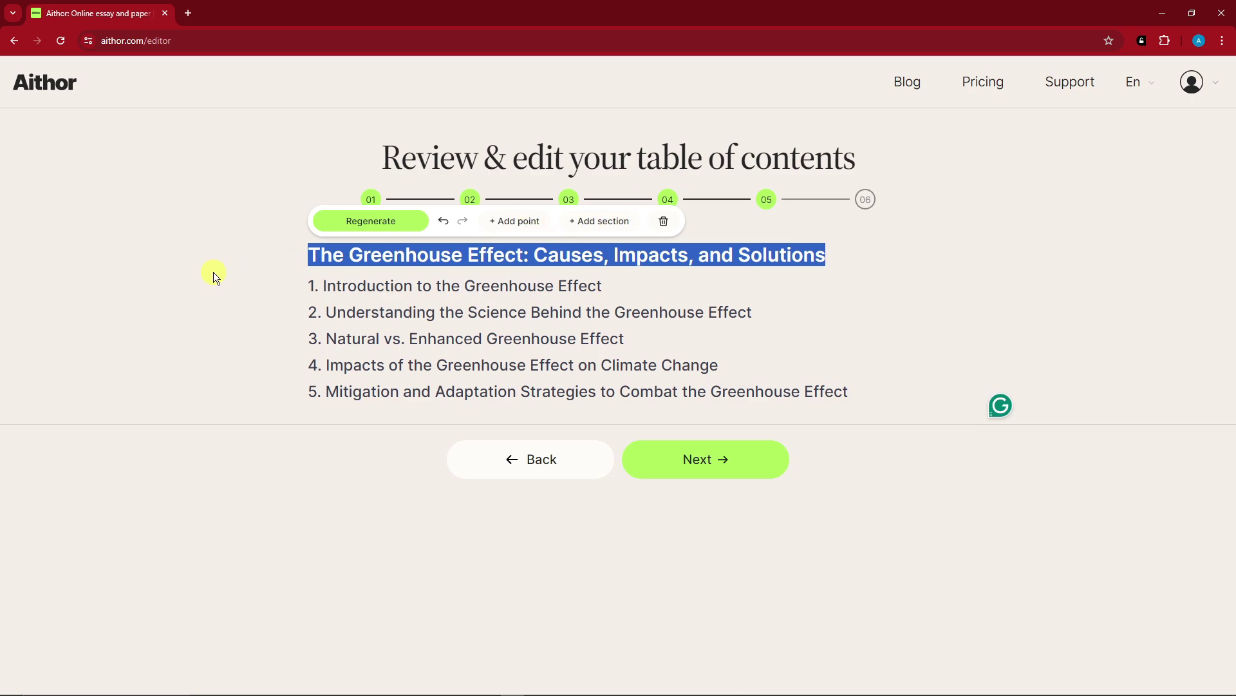
pyautogui.click(416, 312)
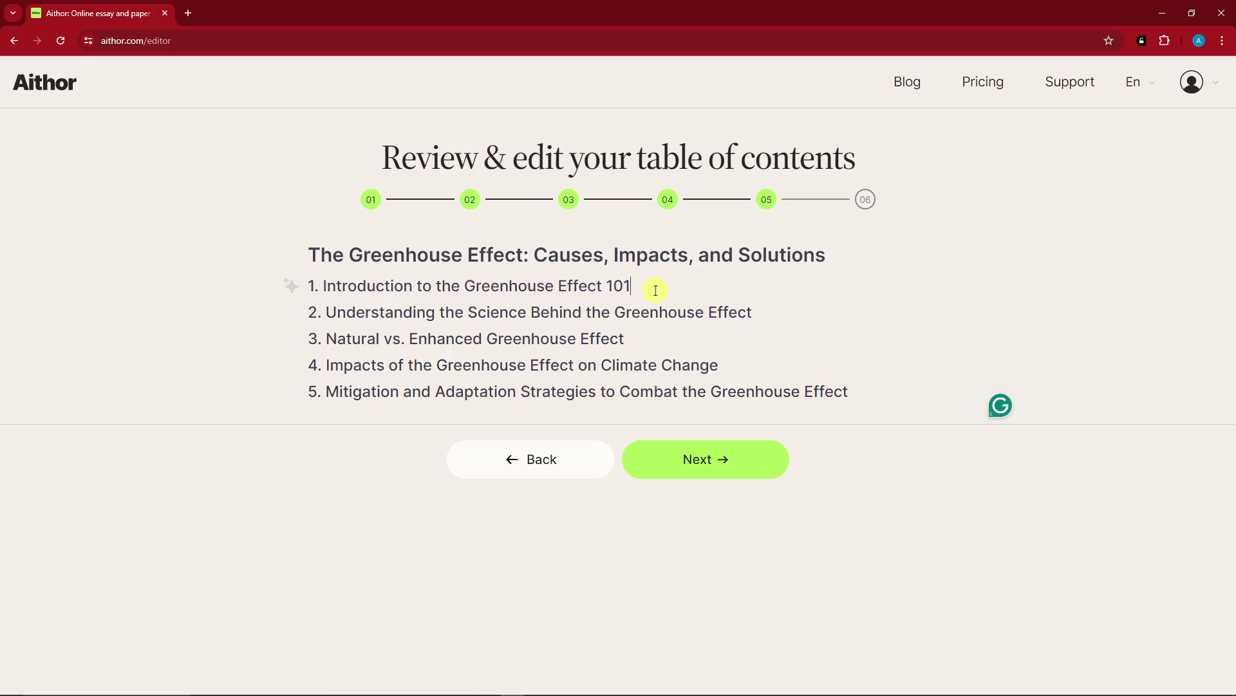
pyautogui.click(293, 295)
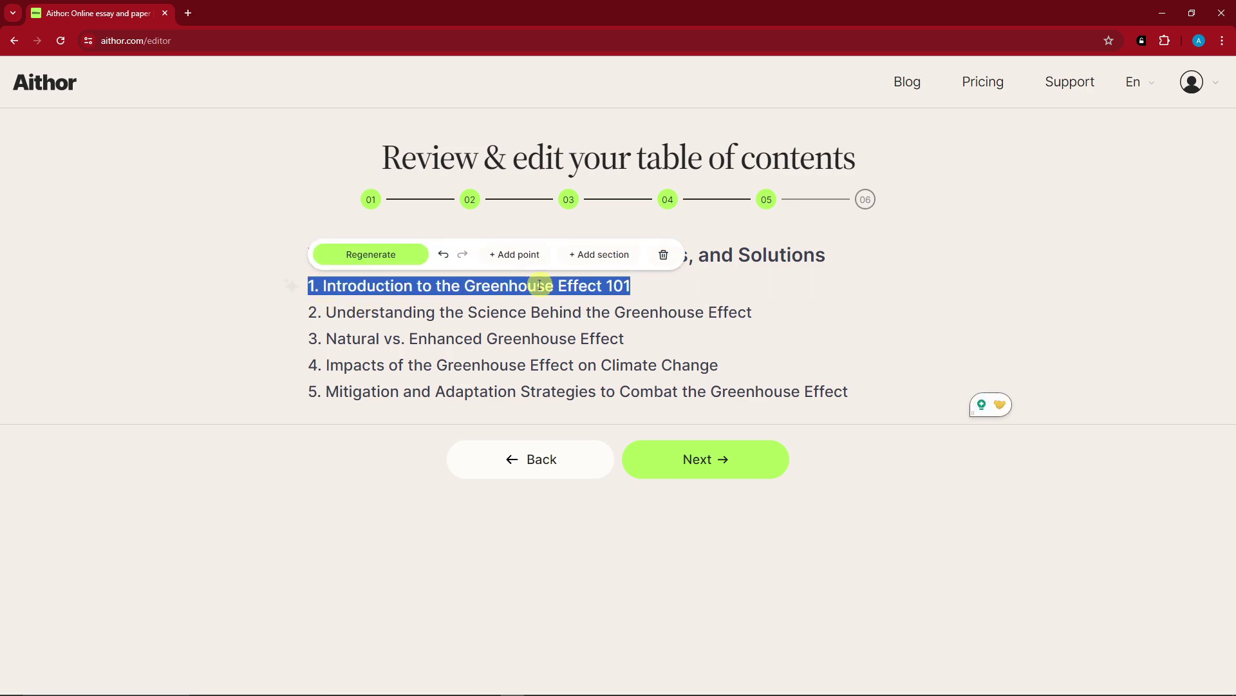
pyautogui.click(391, 256)
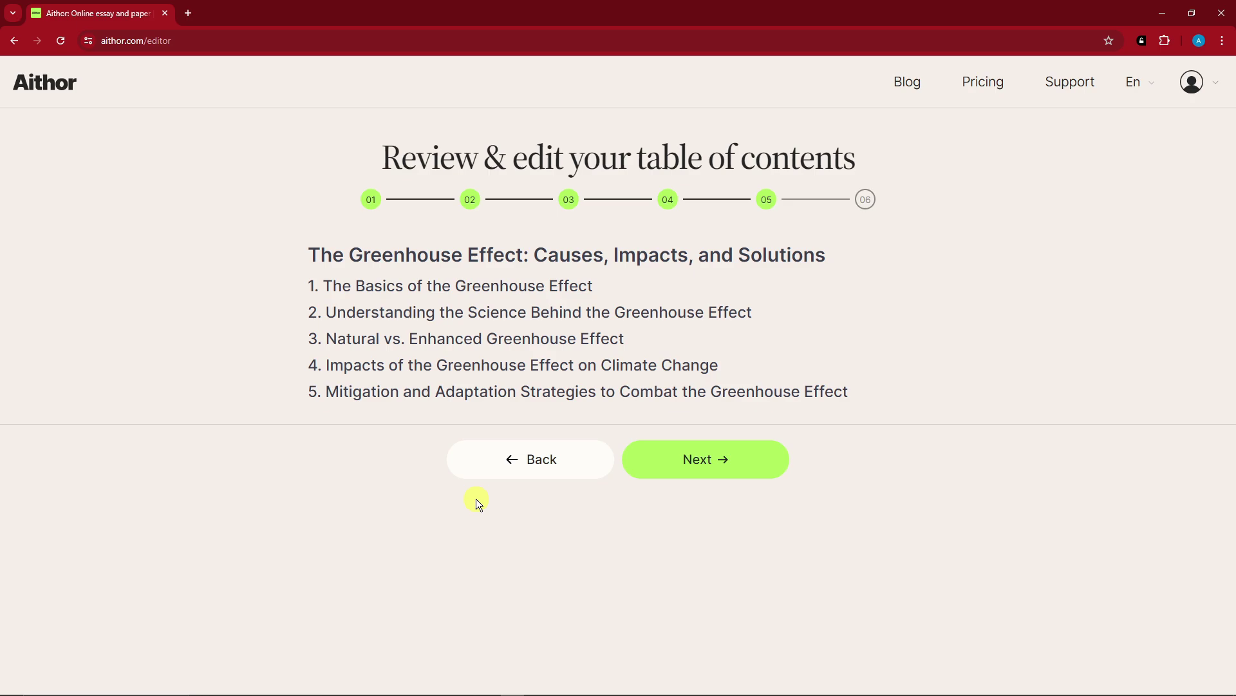
pyautogui.click(293, 290)
pyautogui.click(371, 253)
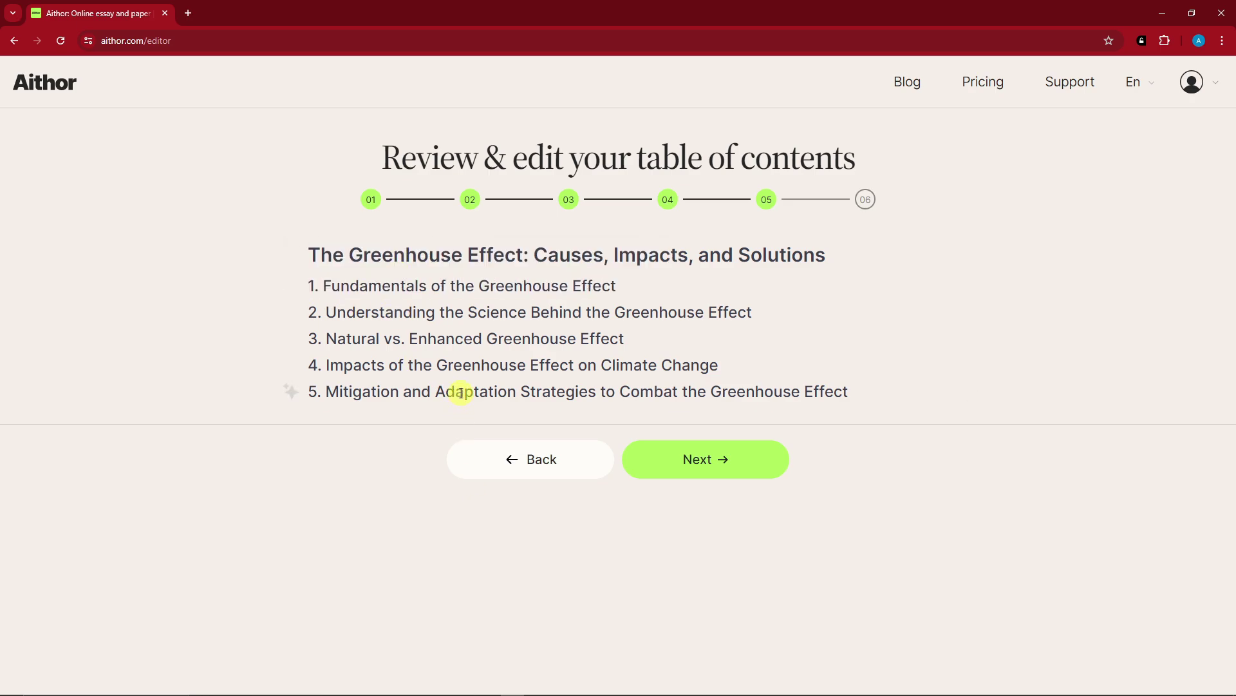
pyautogui.click(587, 311)
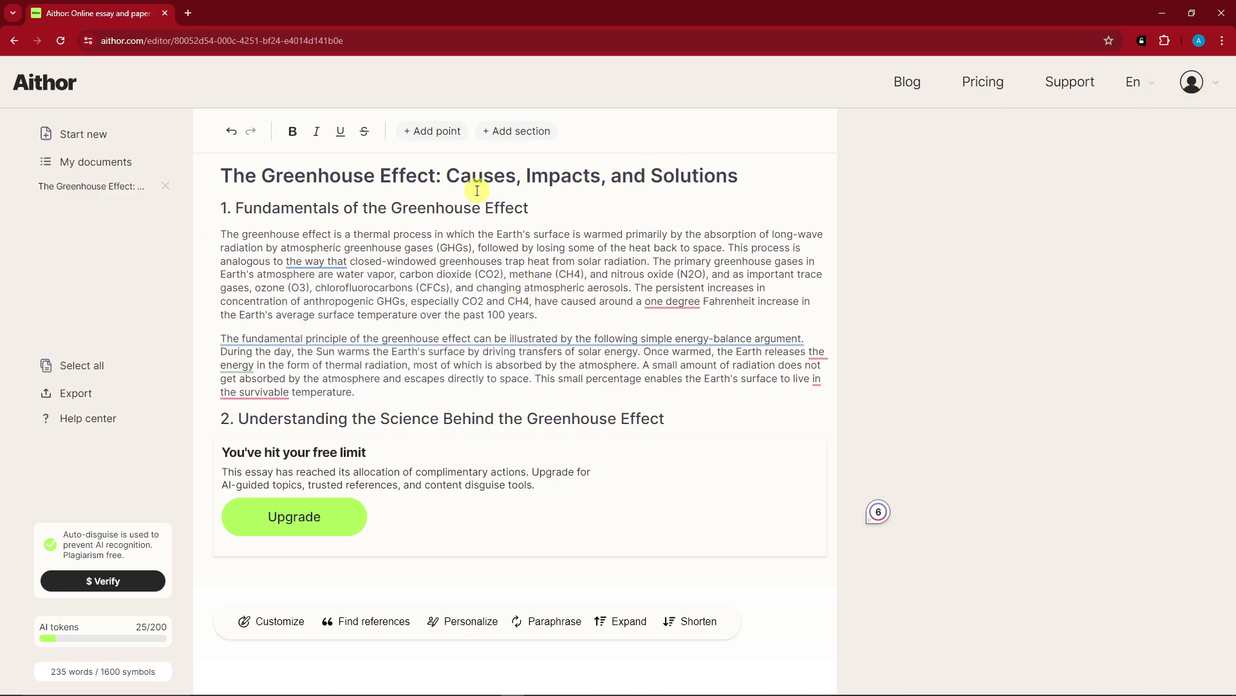
# - Select the whole first paragraph under Fundamentals of the Greenhouse Effect for a custom rewrite
pyautogui.moveTo(235, 208); pyautogui.dragTo(572, 210)
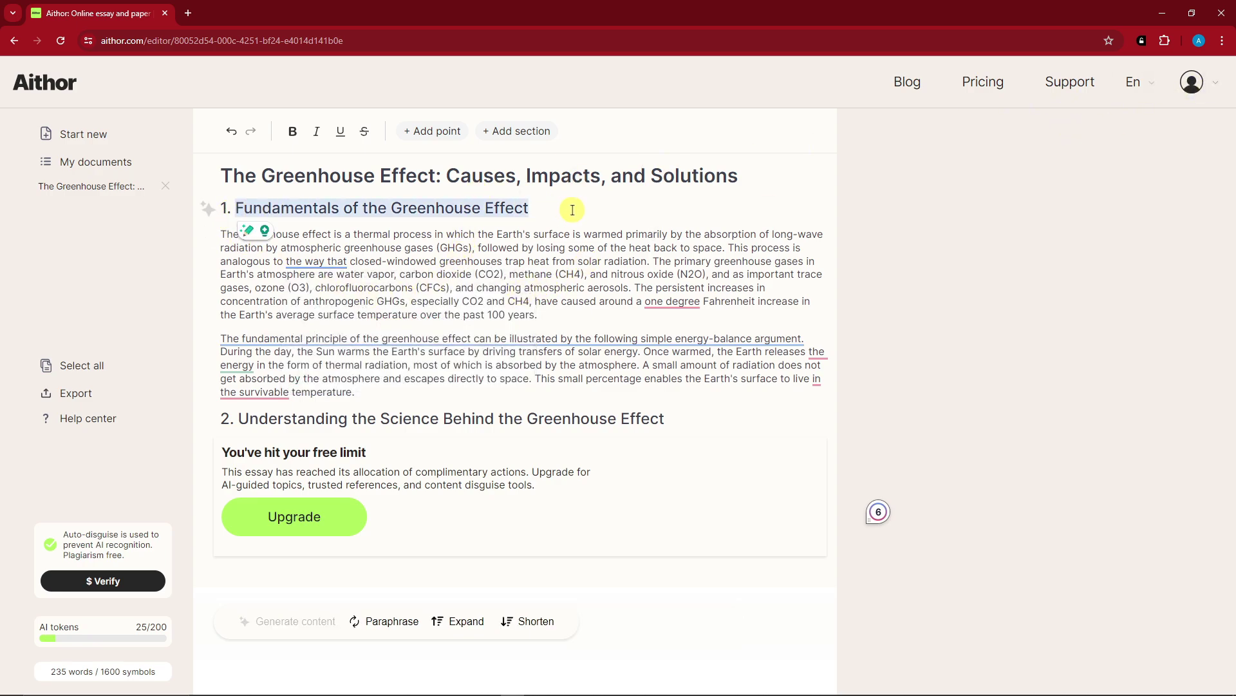
pyautogui.moveTo(246, 452); pyautogui.dragTo(655, 405)
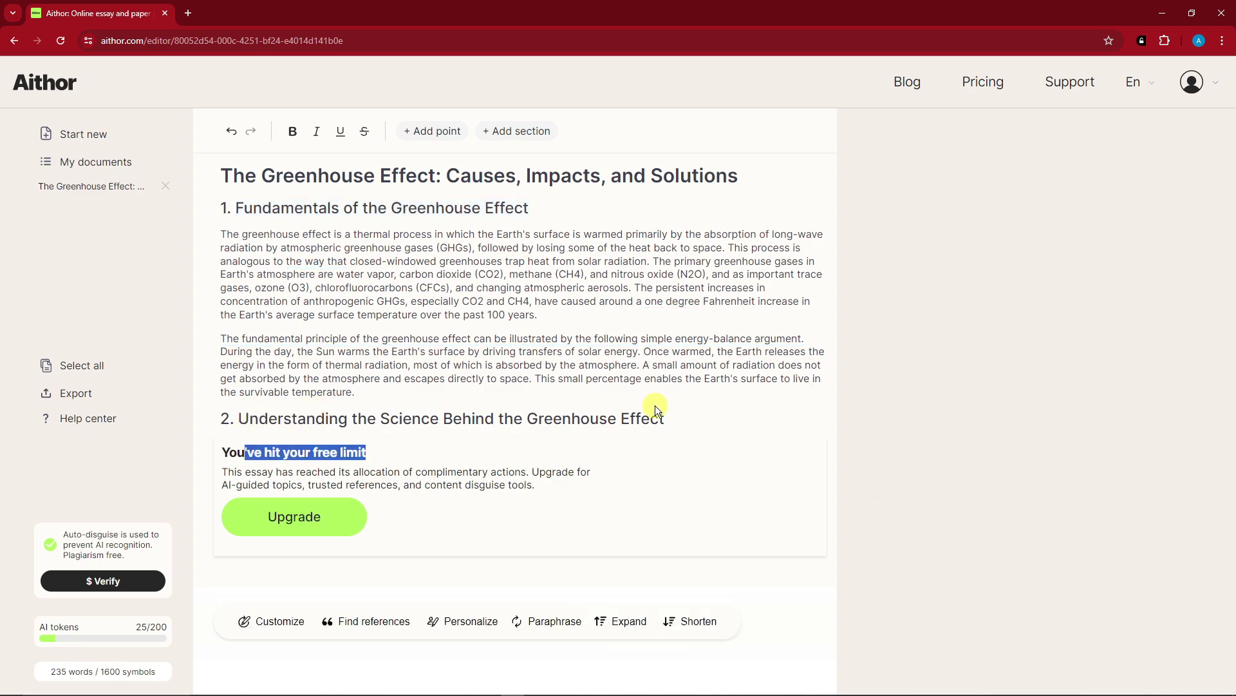
pyautogui.click(543, 354)
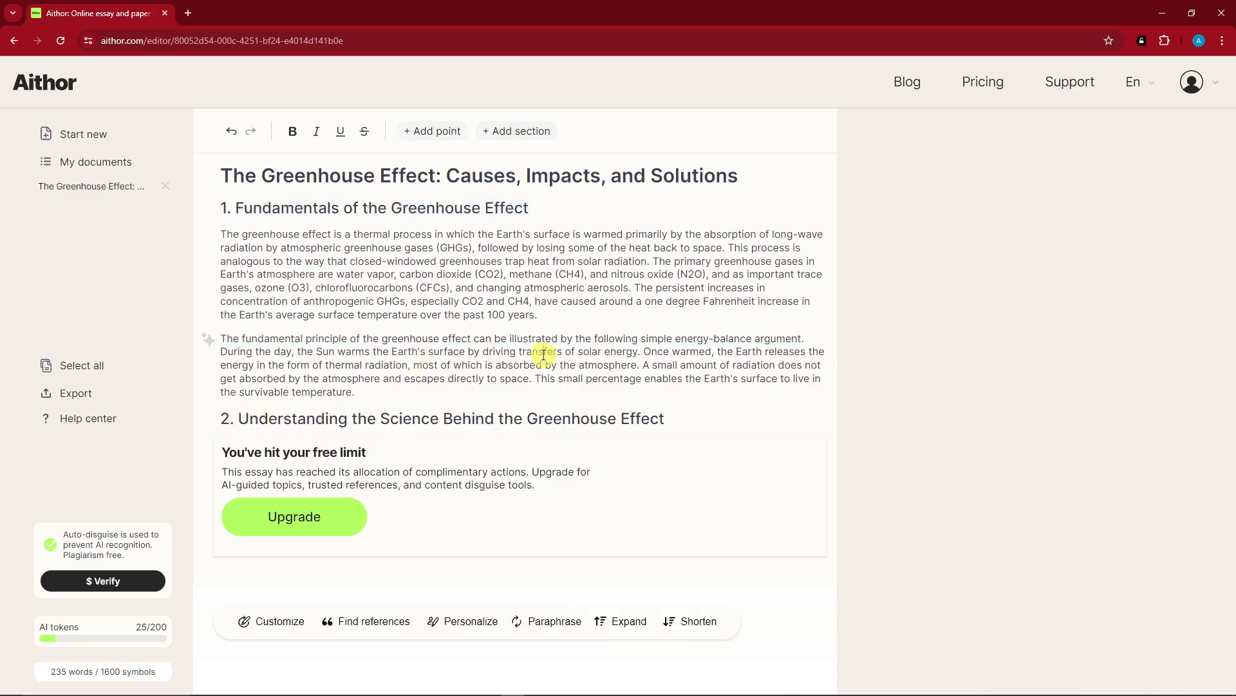
pyautogui.moveTo(319, 263)
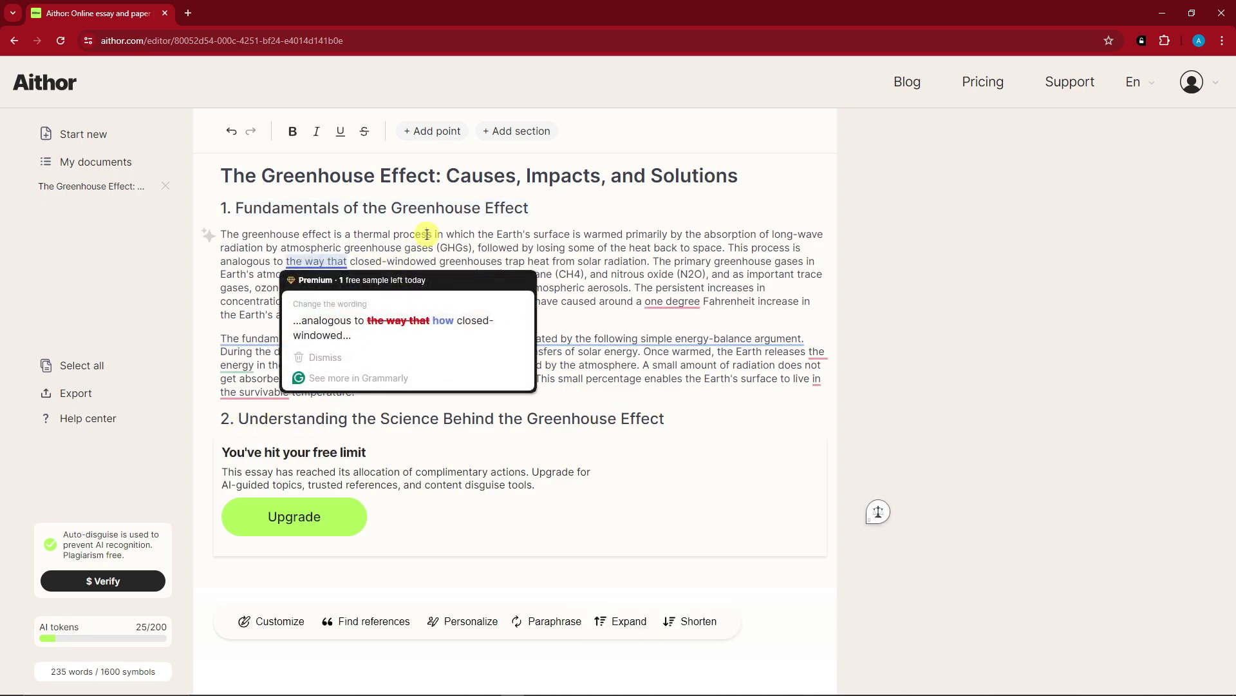
pyautogui.moveTo(237, 207); pyautogui.dragTo(406, 392)
pyautogui.doubleClick(553, 288)
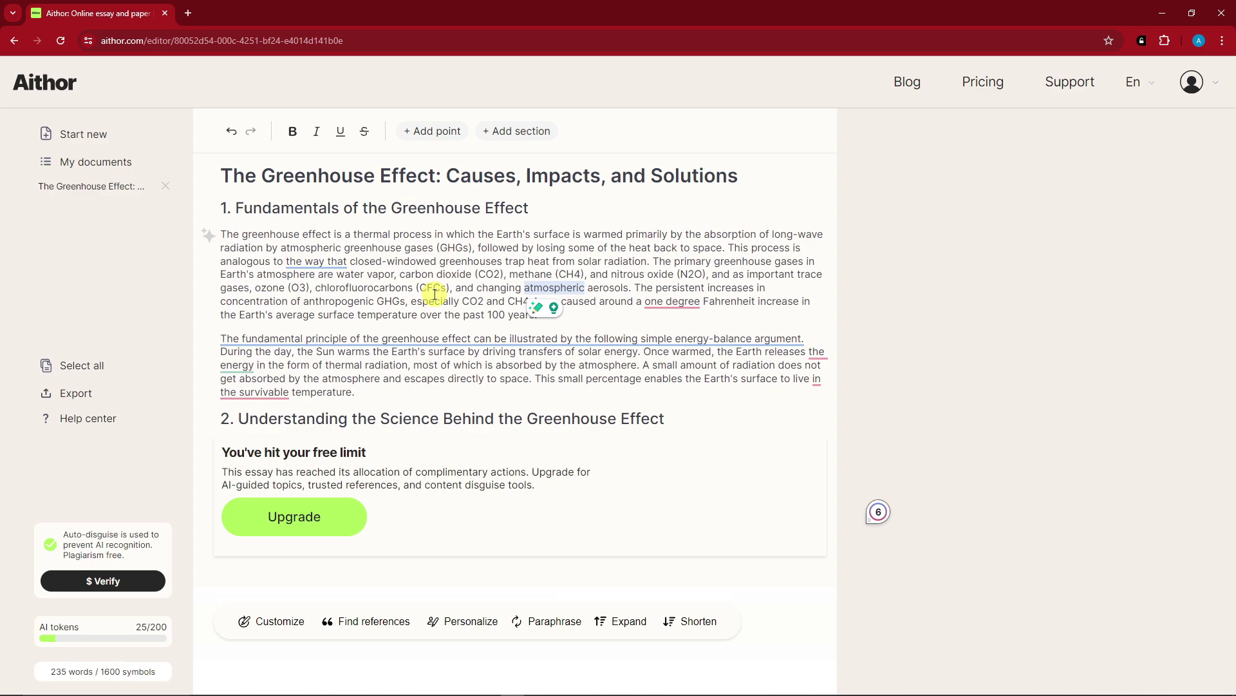
pyautogui.tripleClick(220, 234)
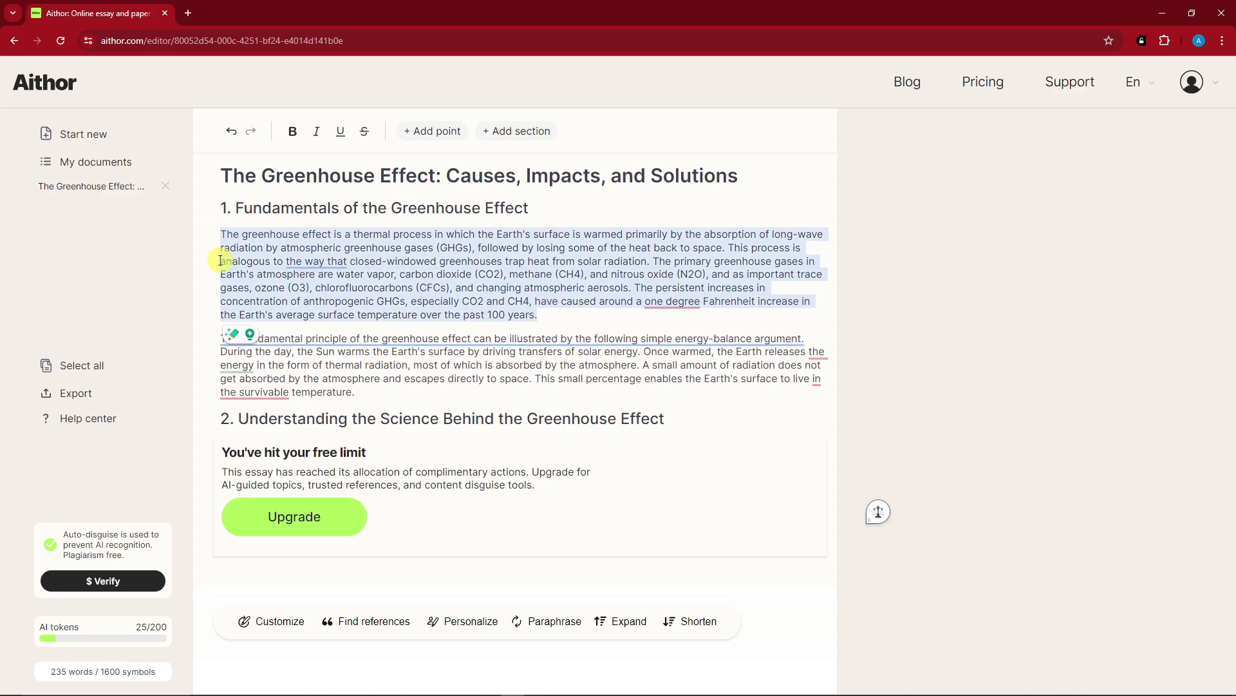
pyautogui.click(269, 622)
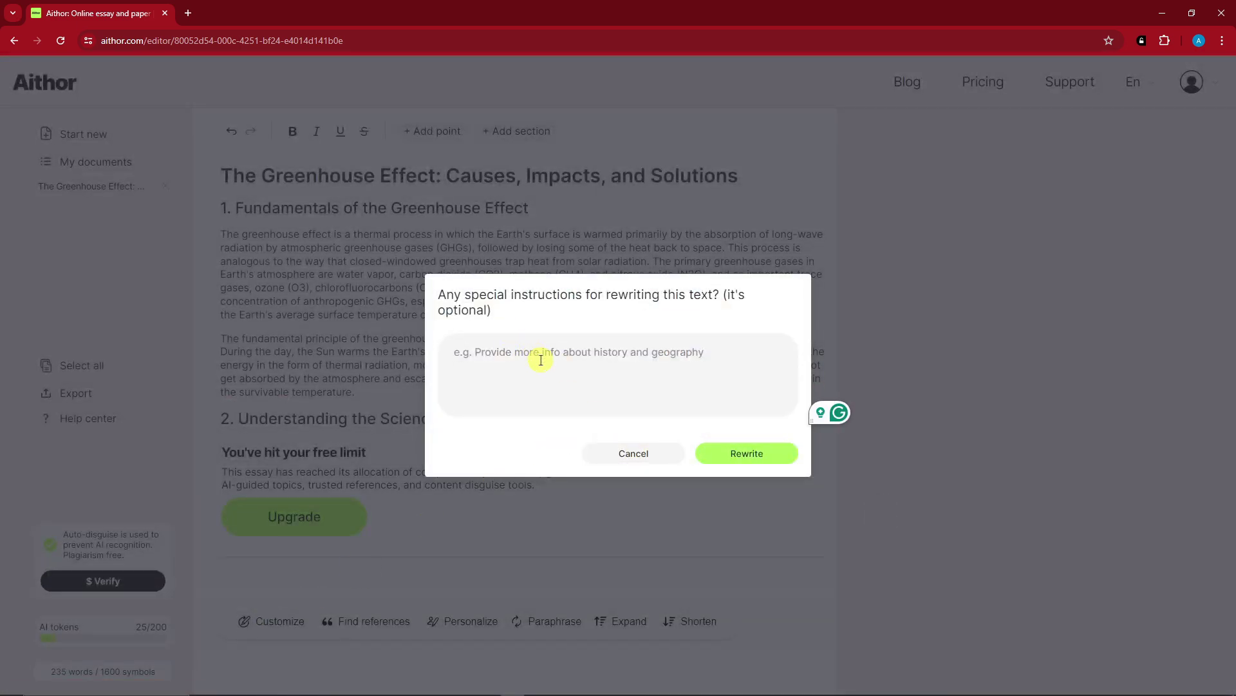
# - Rewrite the first paragraph with the instruction 'Make it more persuasive'
pyautogui.write('M')
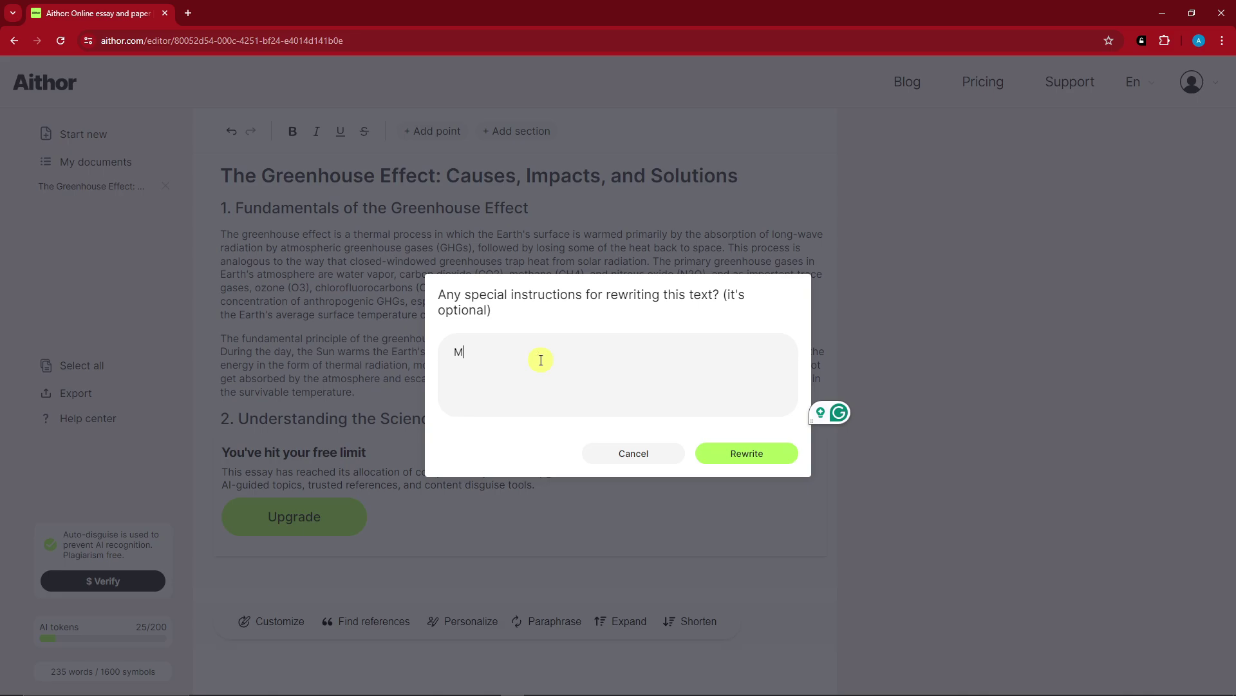
pyautogui.press('BackSpace')
pyautogui.press('BackSpace')
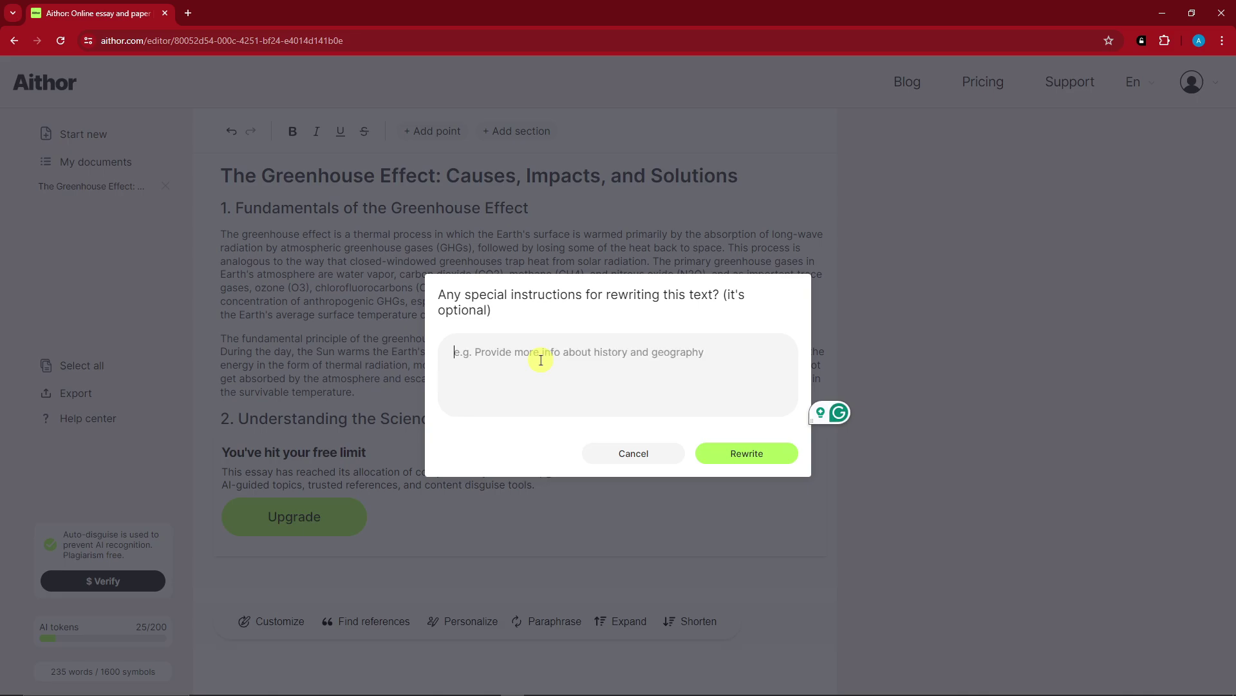
pyautogui.write('Mak')
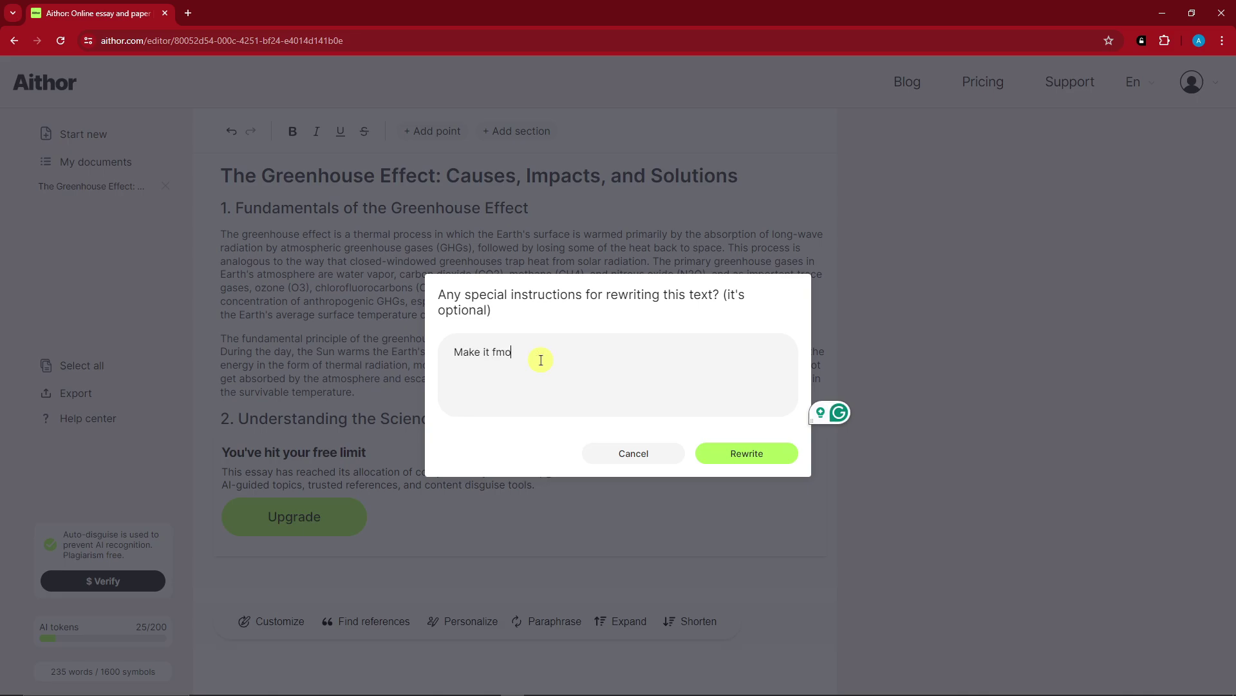
pyautogui.write('e it more persuasive')
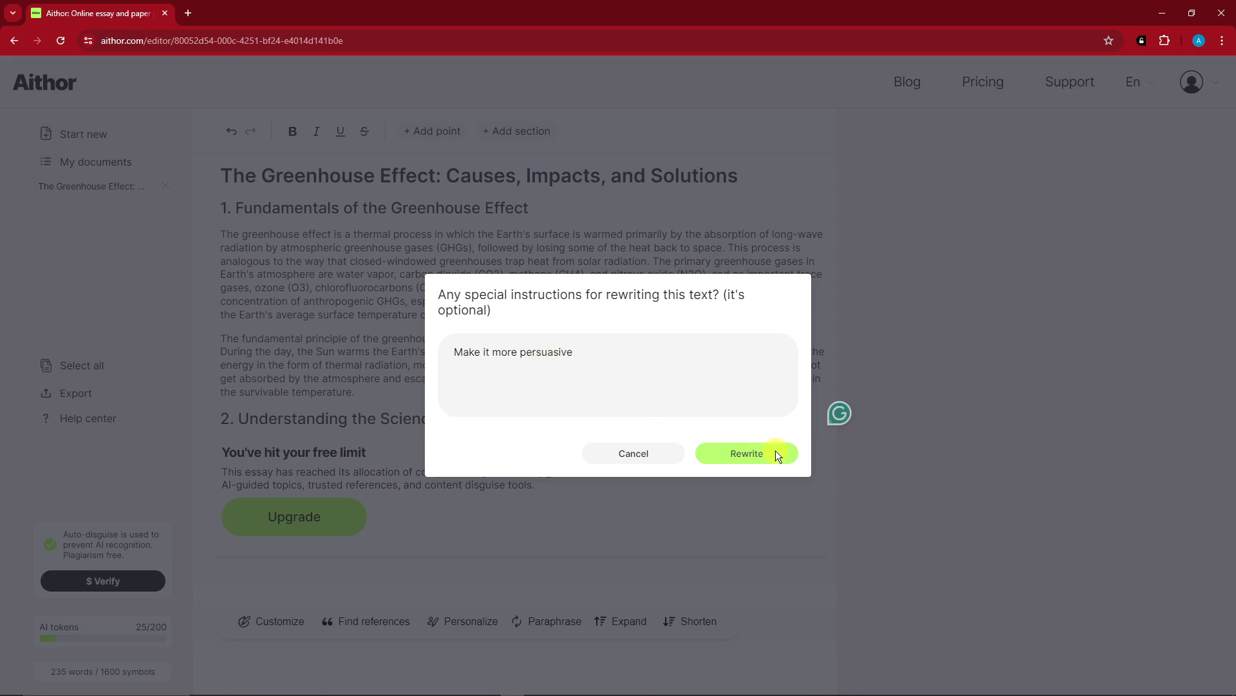
pyautogui.click(776, 450)
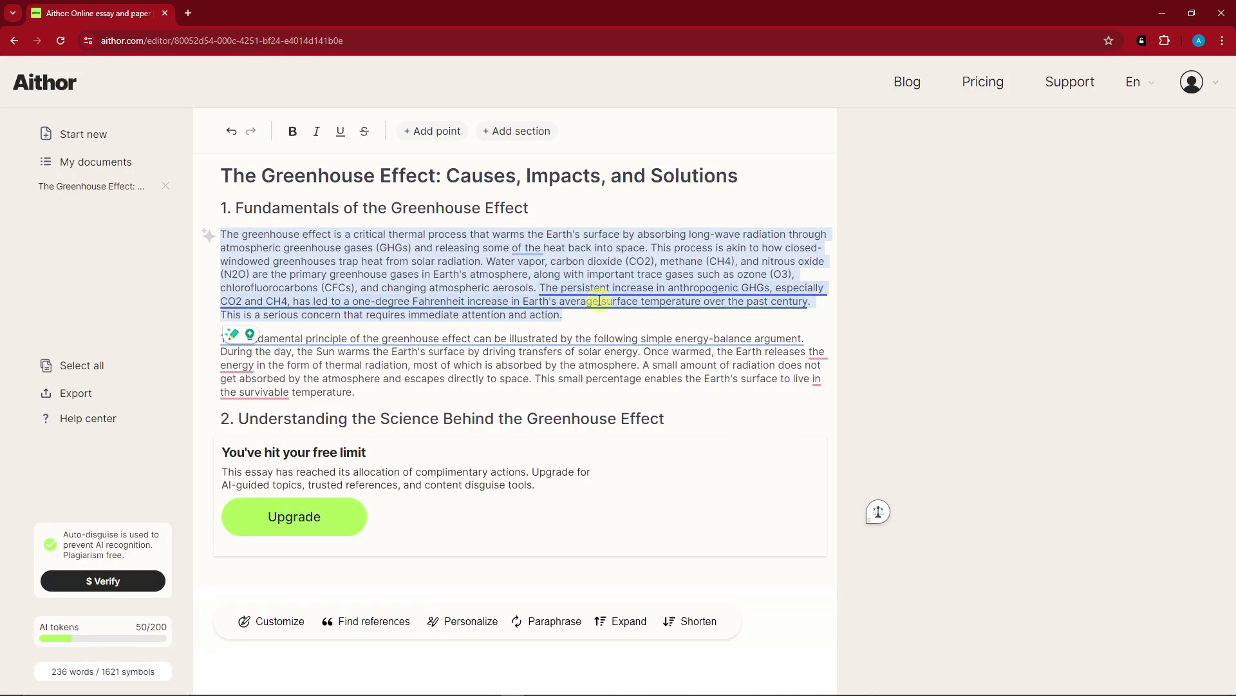
# - Look through the paraphrase style choices, then select the entire second paragraph
pyautogui.moveTo(602, 309)
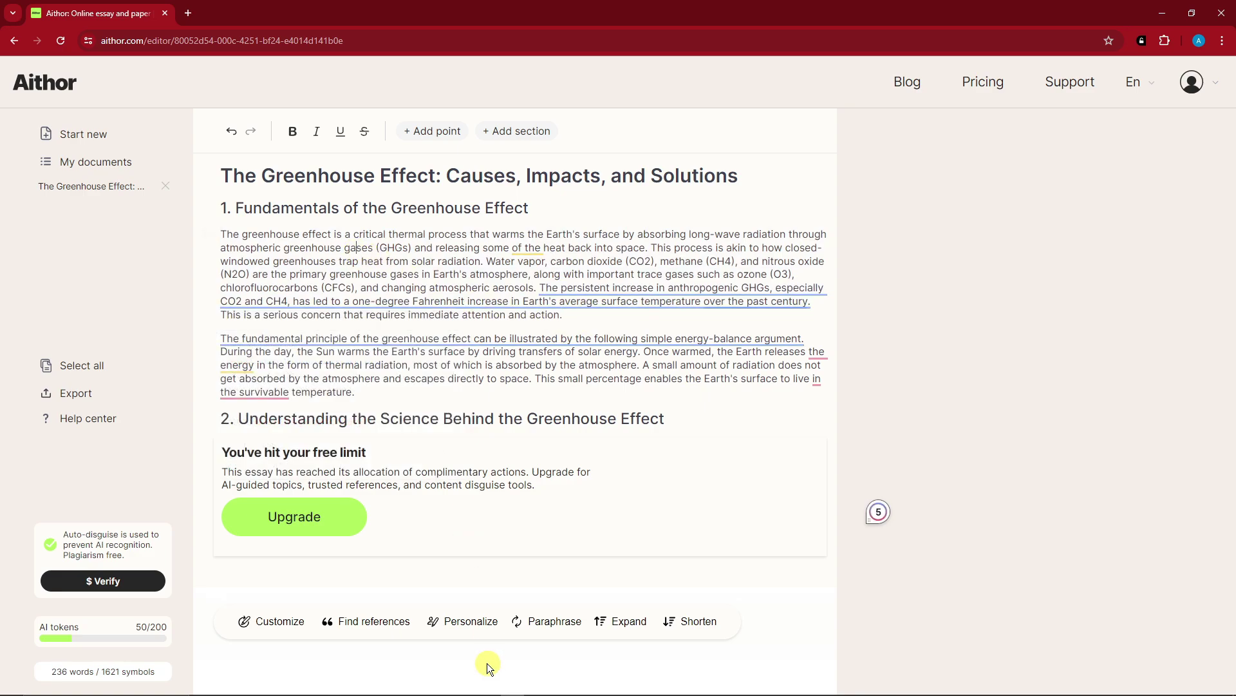
pyautogui.click(565, 624)
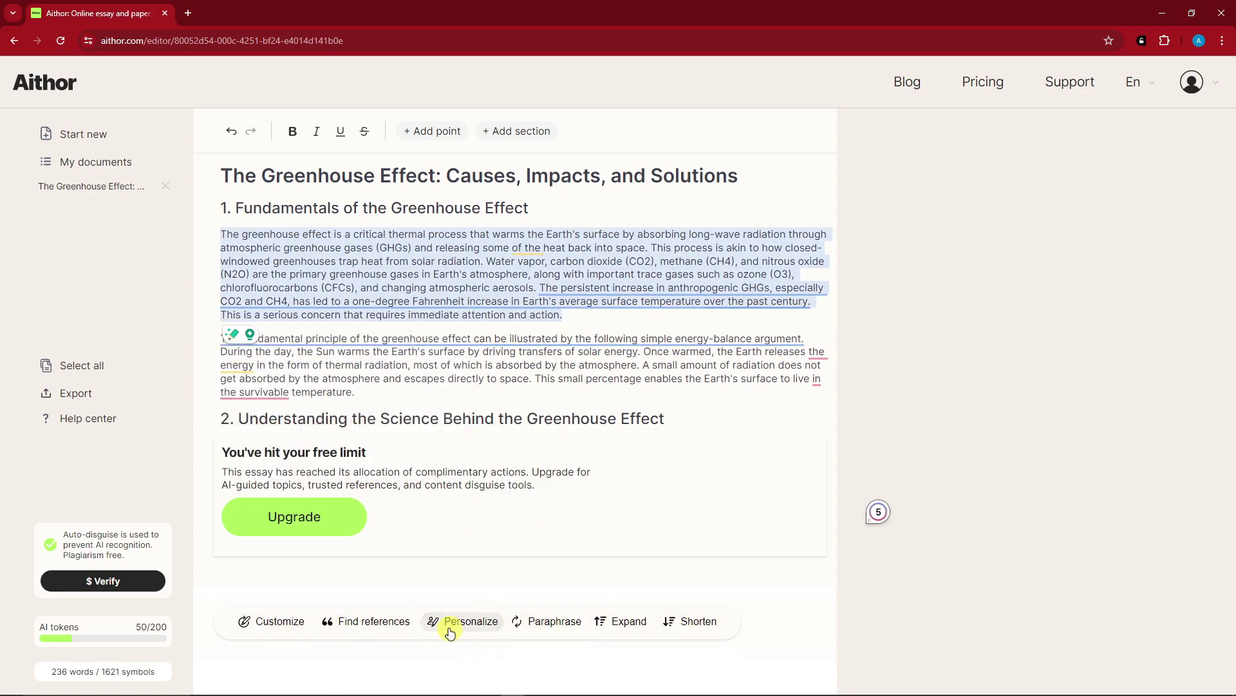
pyautogui.click(365, 625)
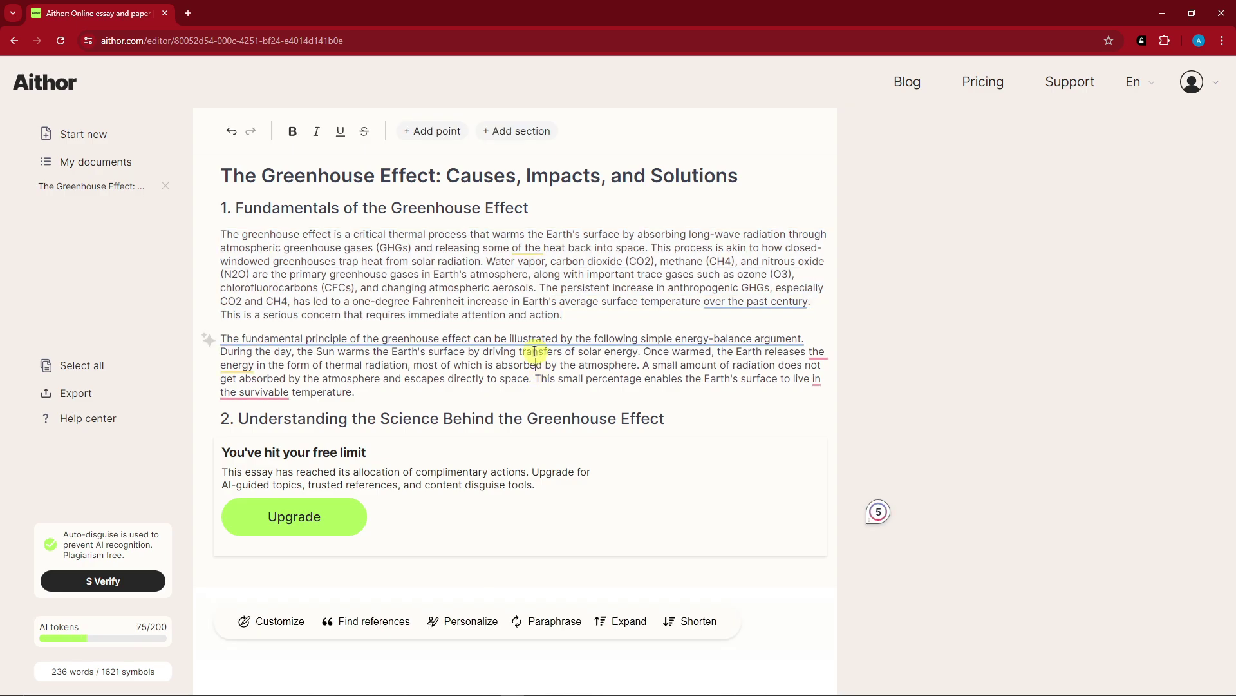
pyautogui.tripleClick(555, 335)
# - Get Chicago reference suggestions for paragraph two and open the NG Loeb wiley.com source
pyautogui.click(400, 623)
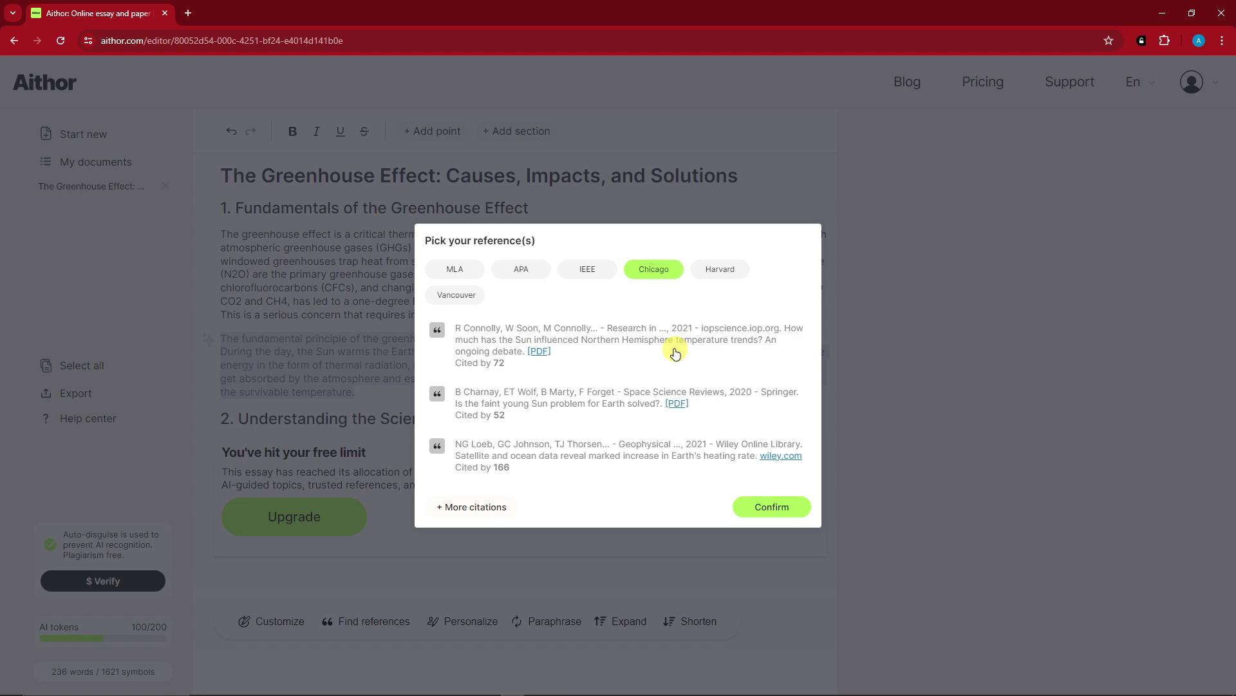
pyautogui.click(779, 461)
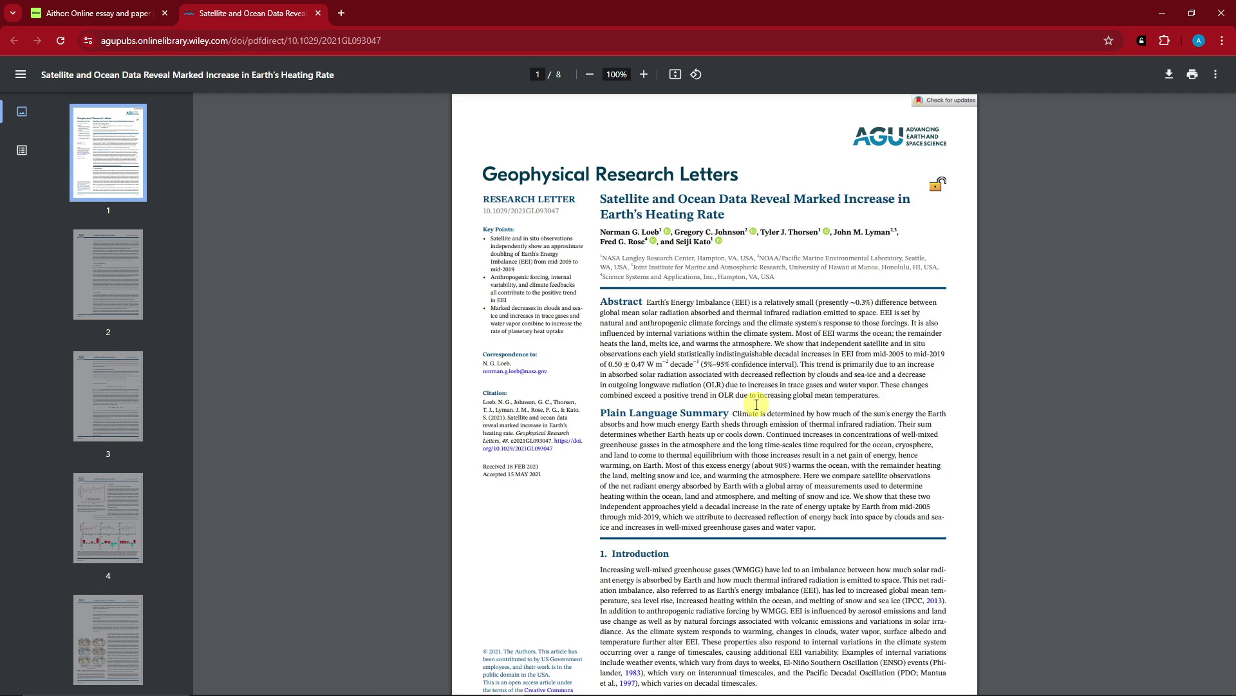
# - Scroll through the Earth's heating rate paper PDF to page 2
pyautogui.scroll(-10, 757, 404)
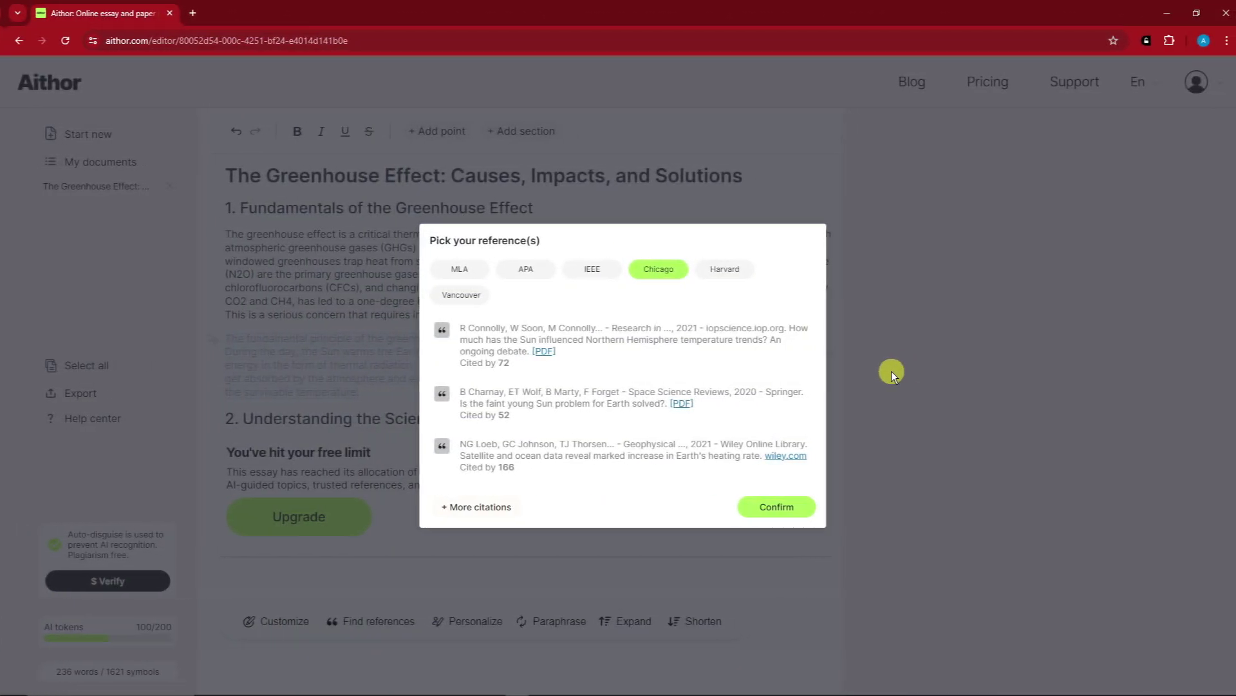
# - Insert the (Loeb et al. 2021) citation after the second paragraph
pyautogui.click(430, 445)
pyautogui.click(771, 508)
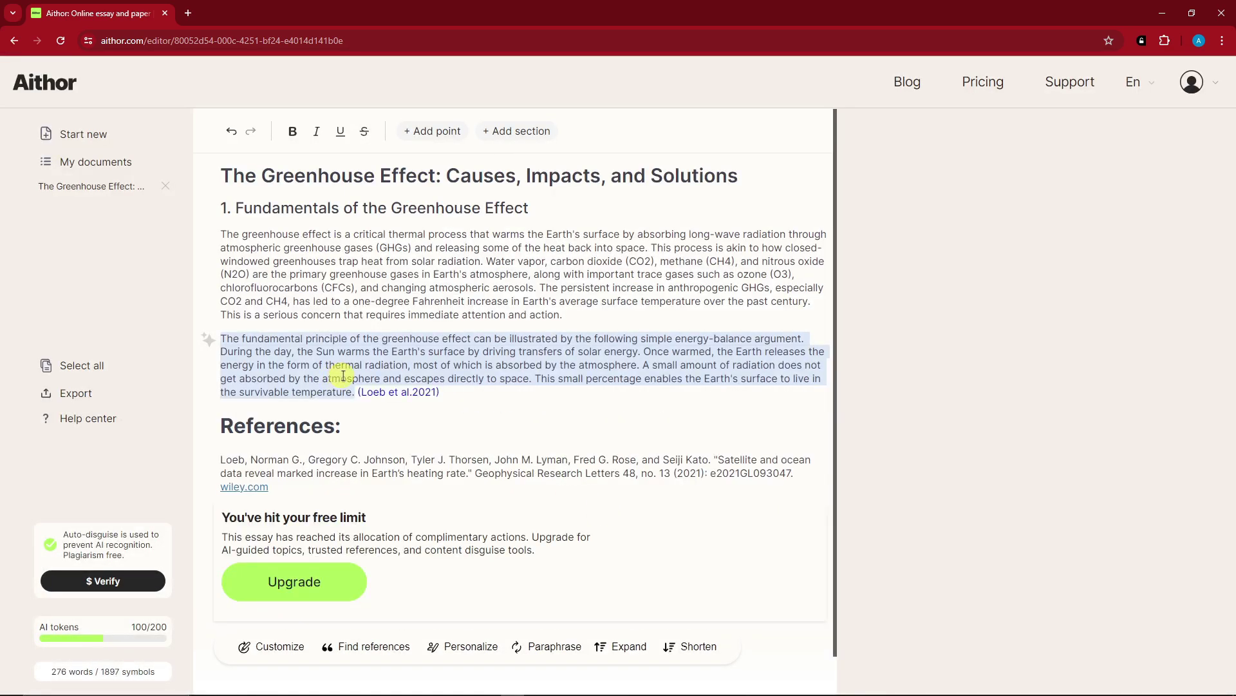
pyautogui.moveTo(313, 337)
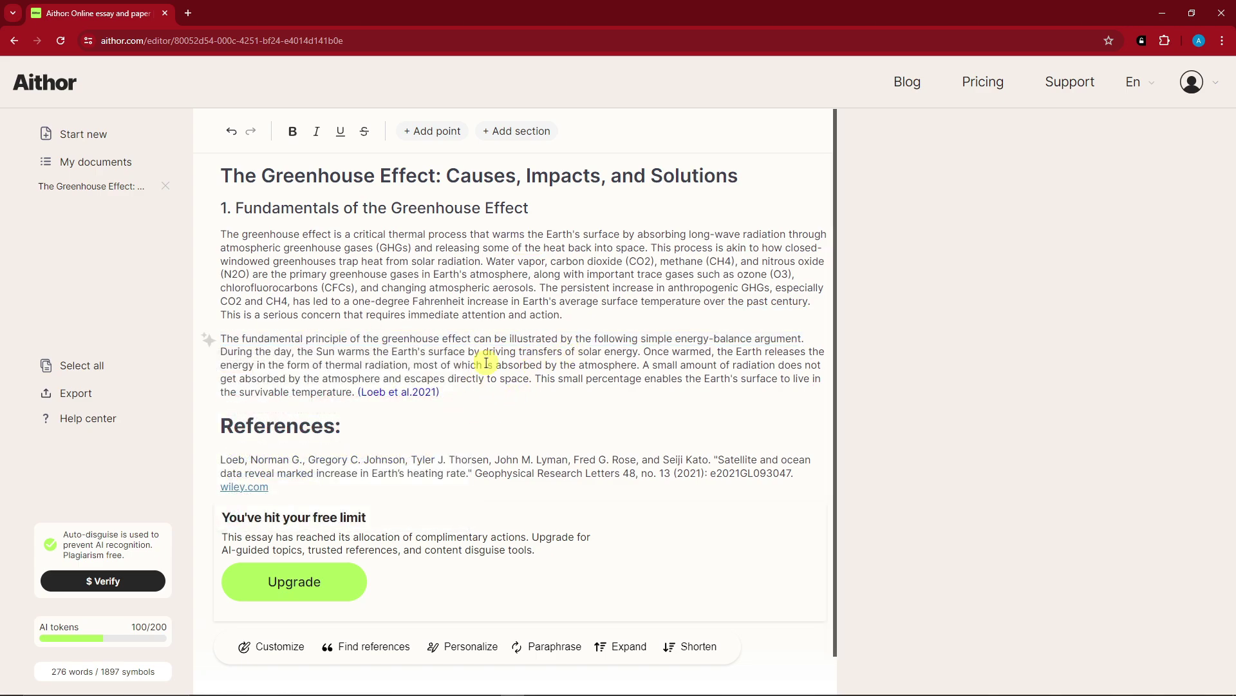
pyautogui.scroll(-1, 341, 292)
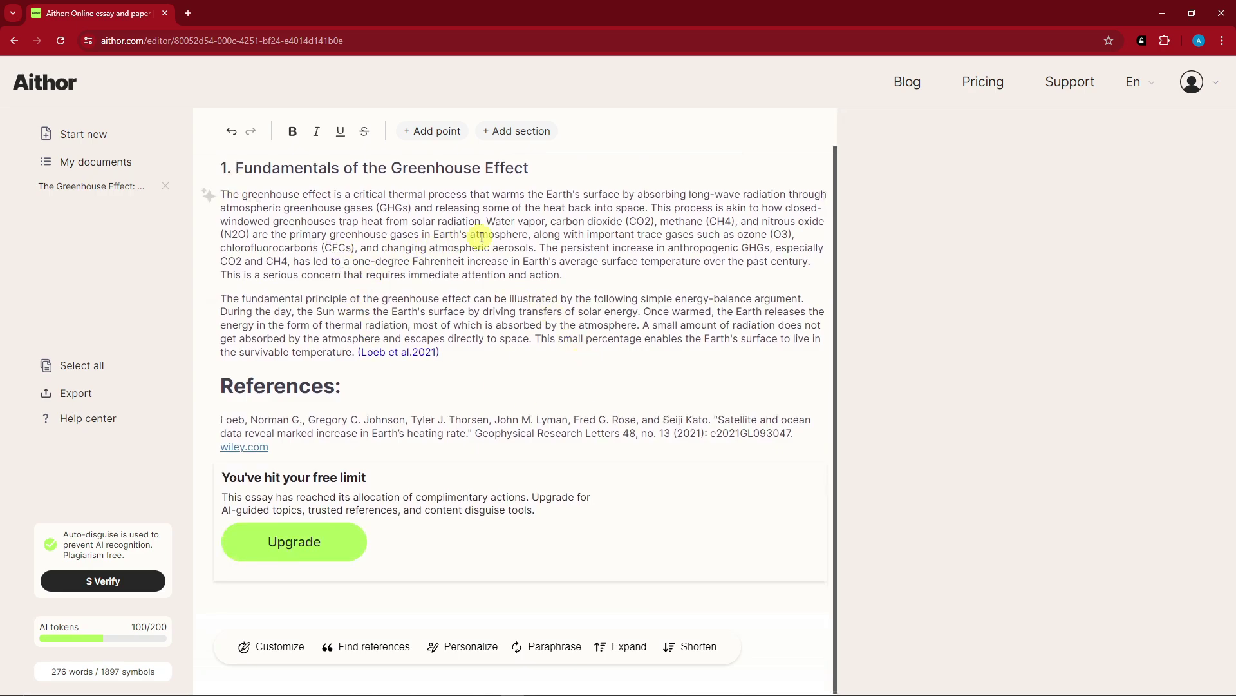
pyautogui.scroll(1, 555, 322)
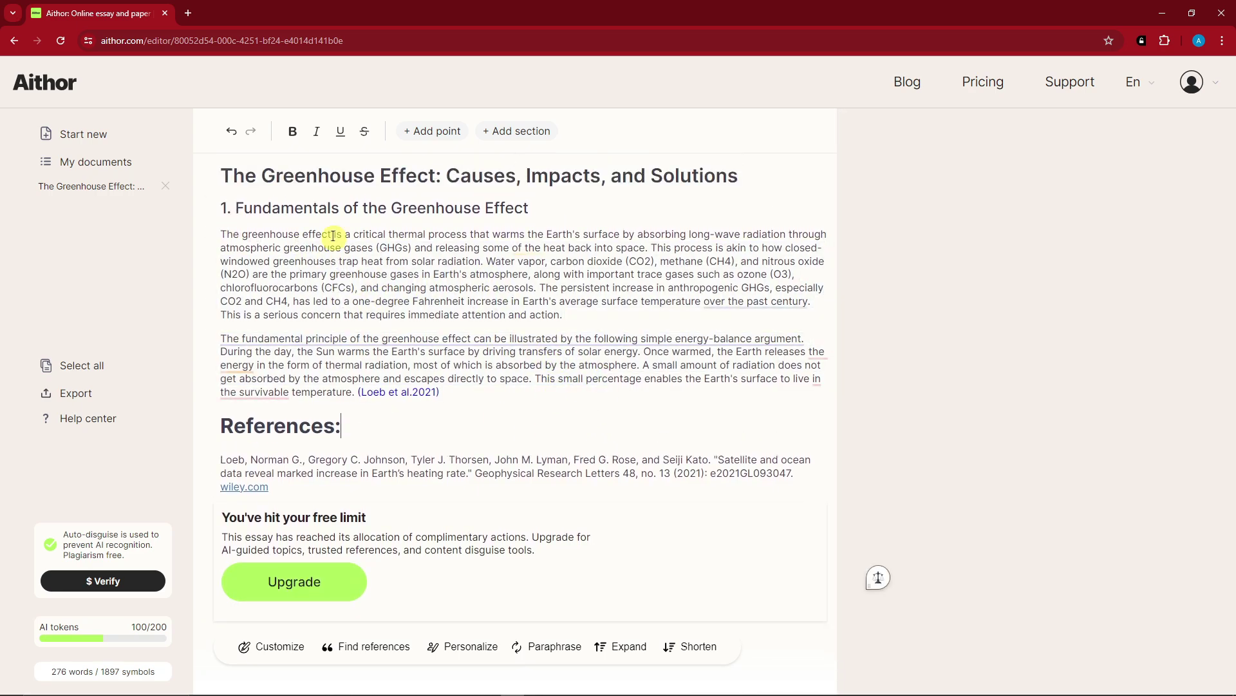
# - Bold the first paragraph through the second paragraph's opening sentence ending 'can be illustrated'
pyautogui.moveTo(313, 234); pyautogui.dragTo(570, 340)
pyautogui.click(292, 131)
pyautogui.click(428, 248)
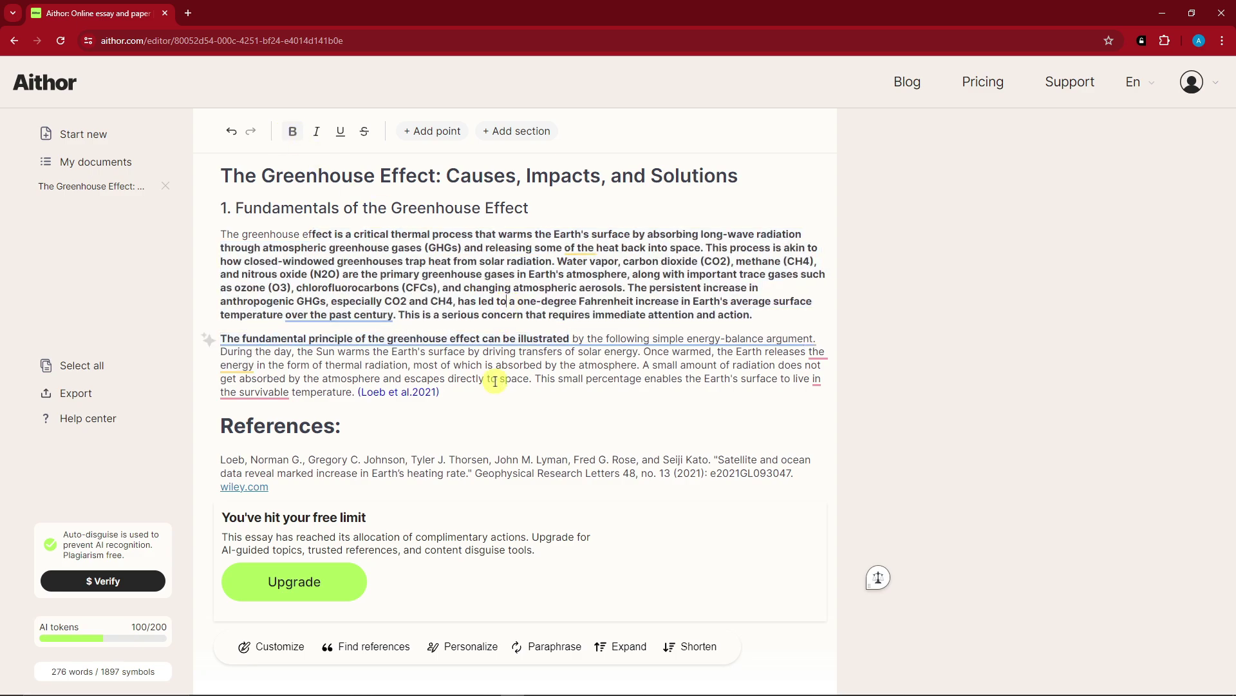
pyautogui.moveTo(441, 393); pyautogui.dragTo(347, 339)
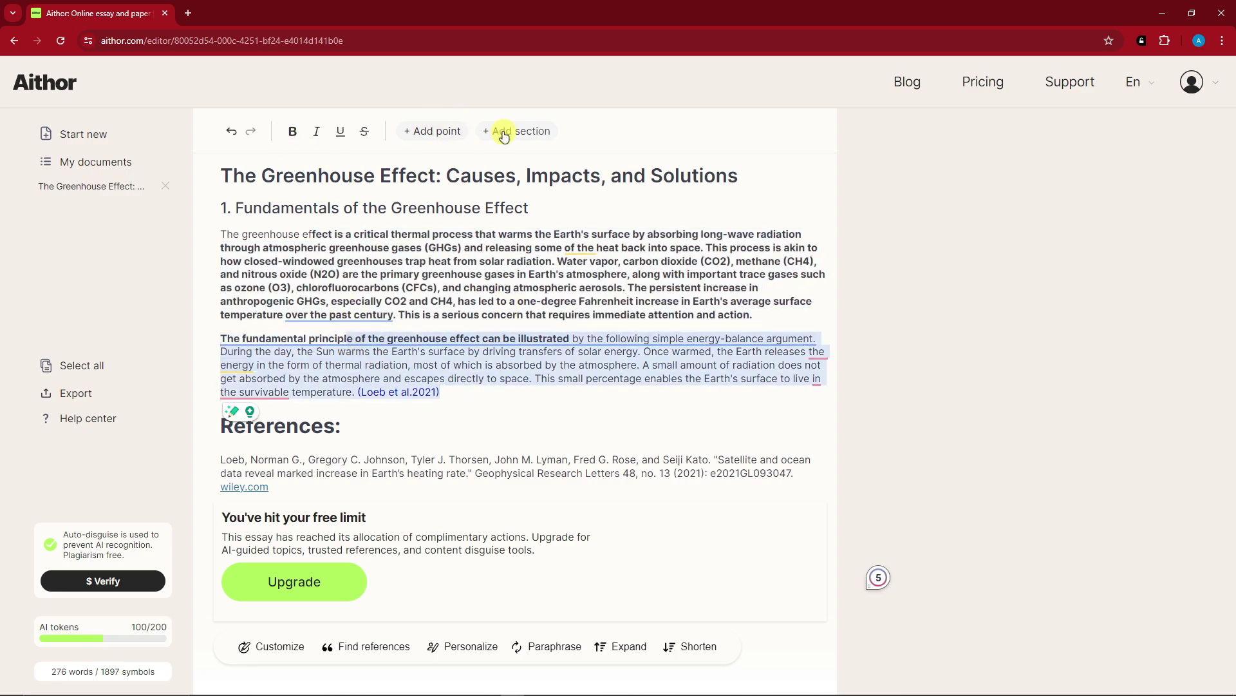
pyautogui.click(540, 302)
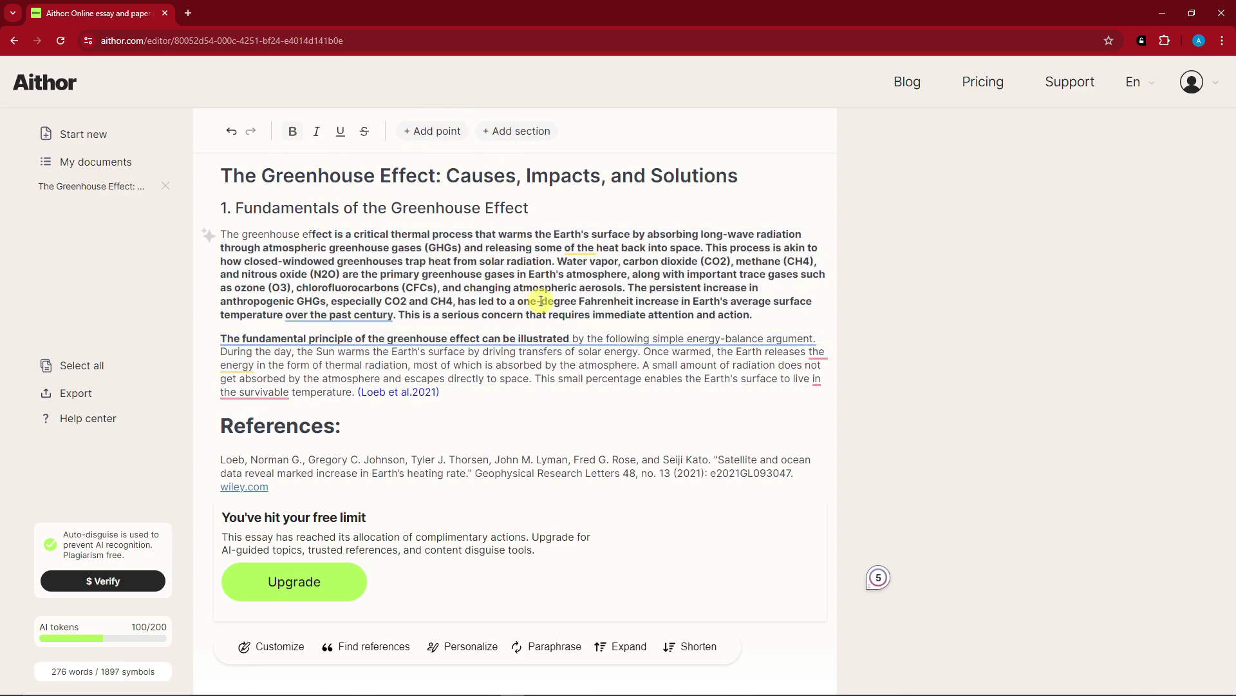
pyautogui.click(76, 394)
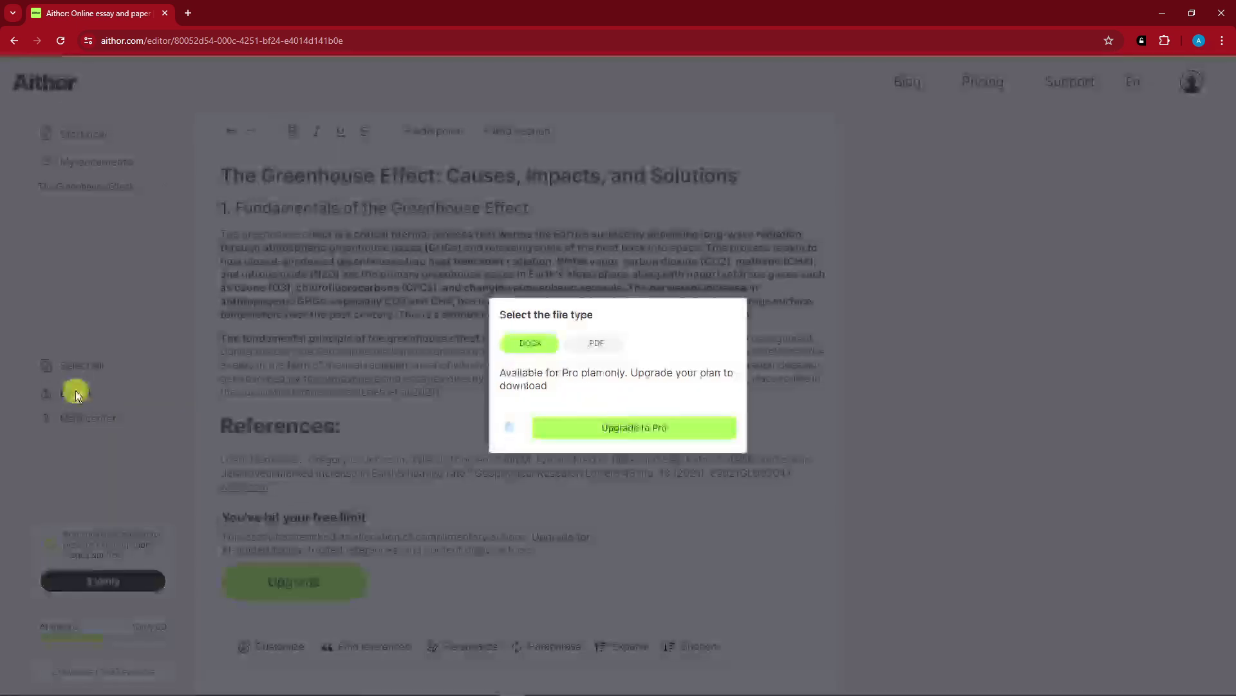
pyautogui.click(603, 350)
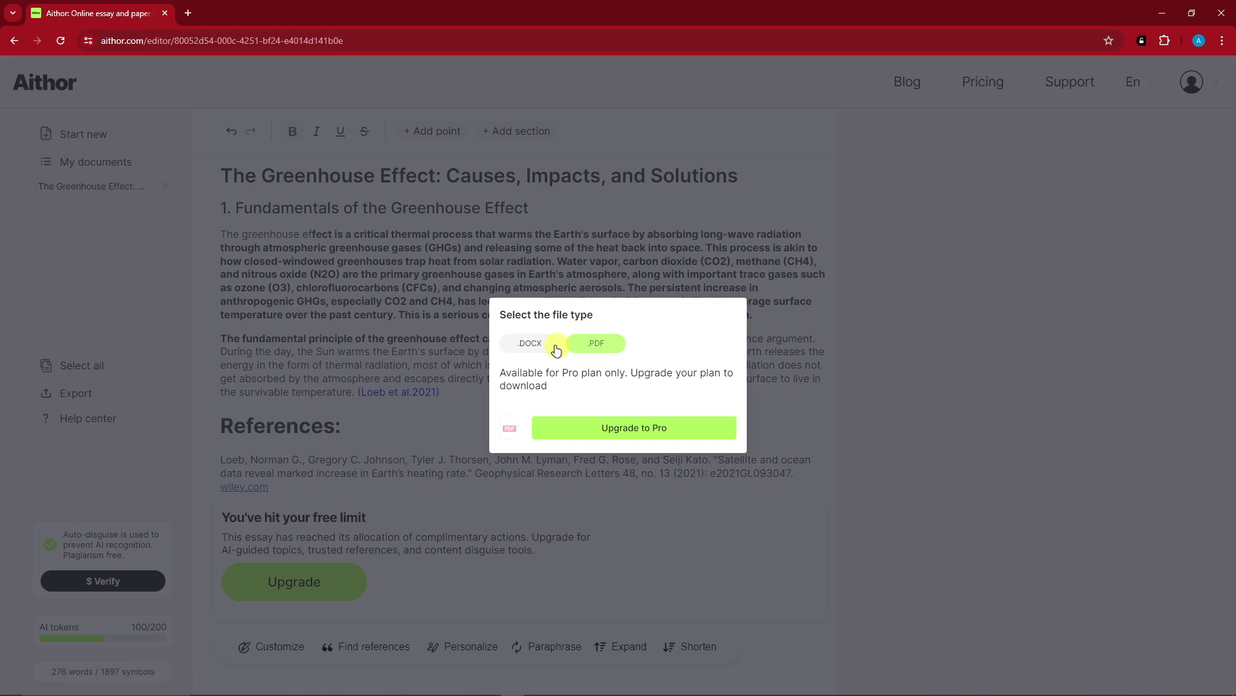
pyautogui.click(541, 344)
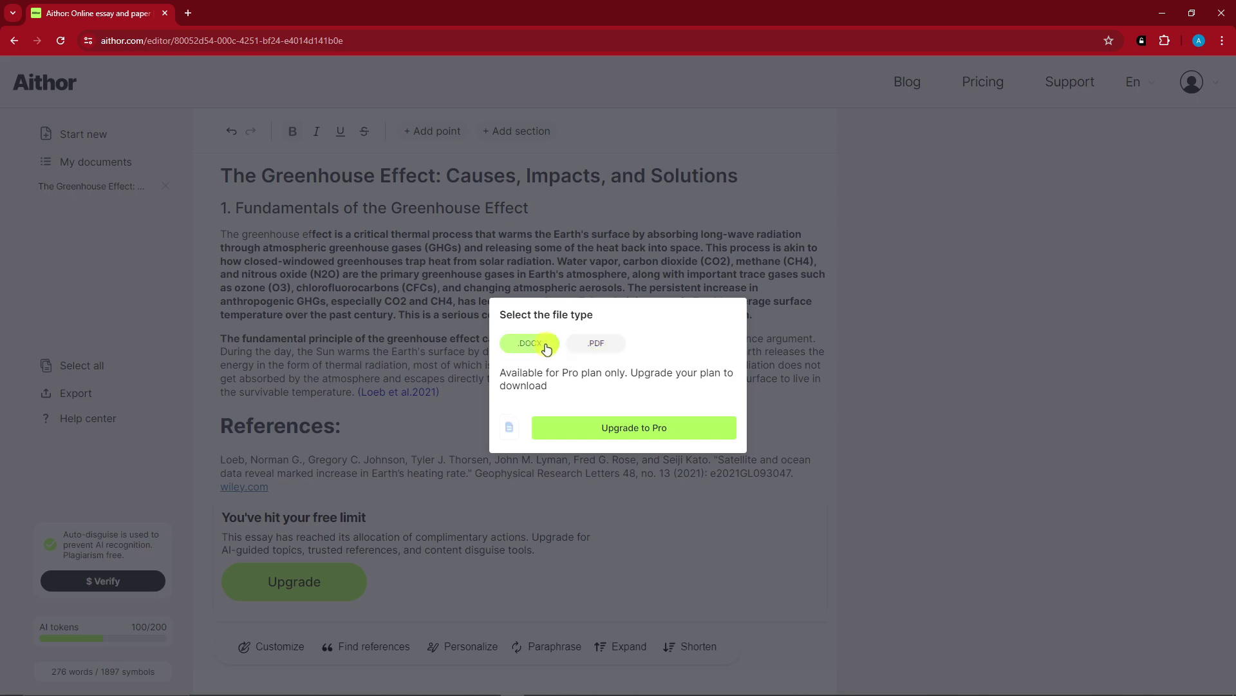
pyautogui.click(412, 338)
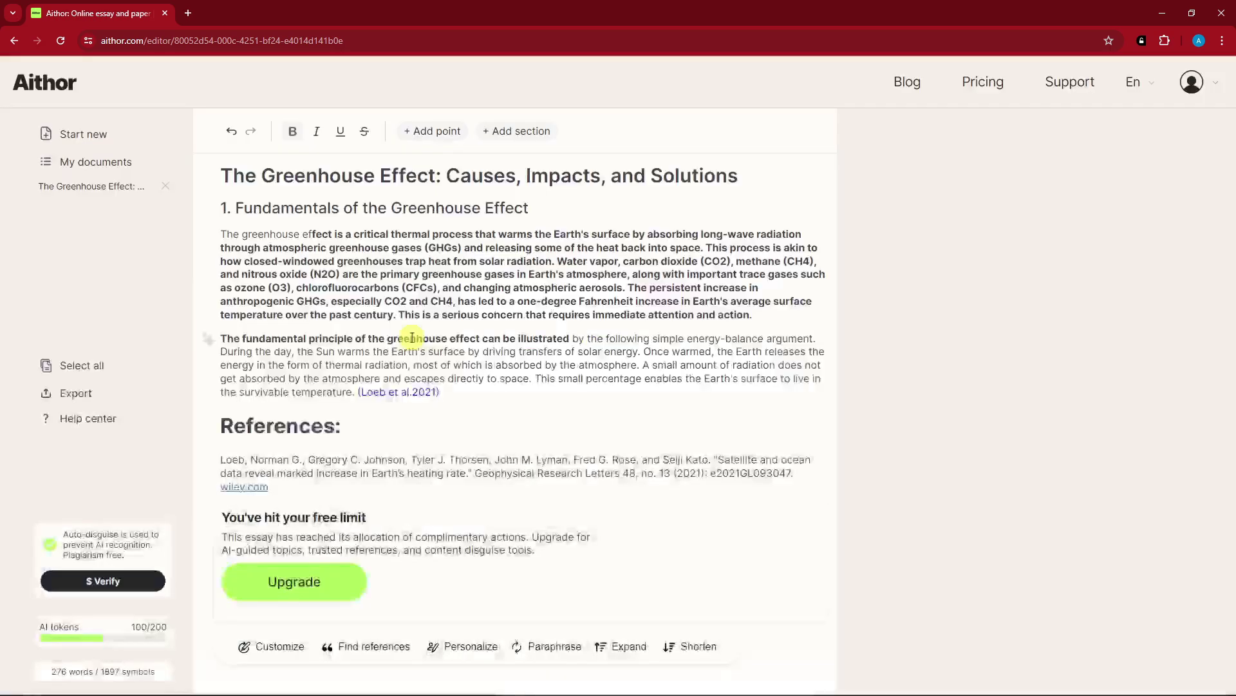
pyautogui.click(76, 402)
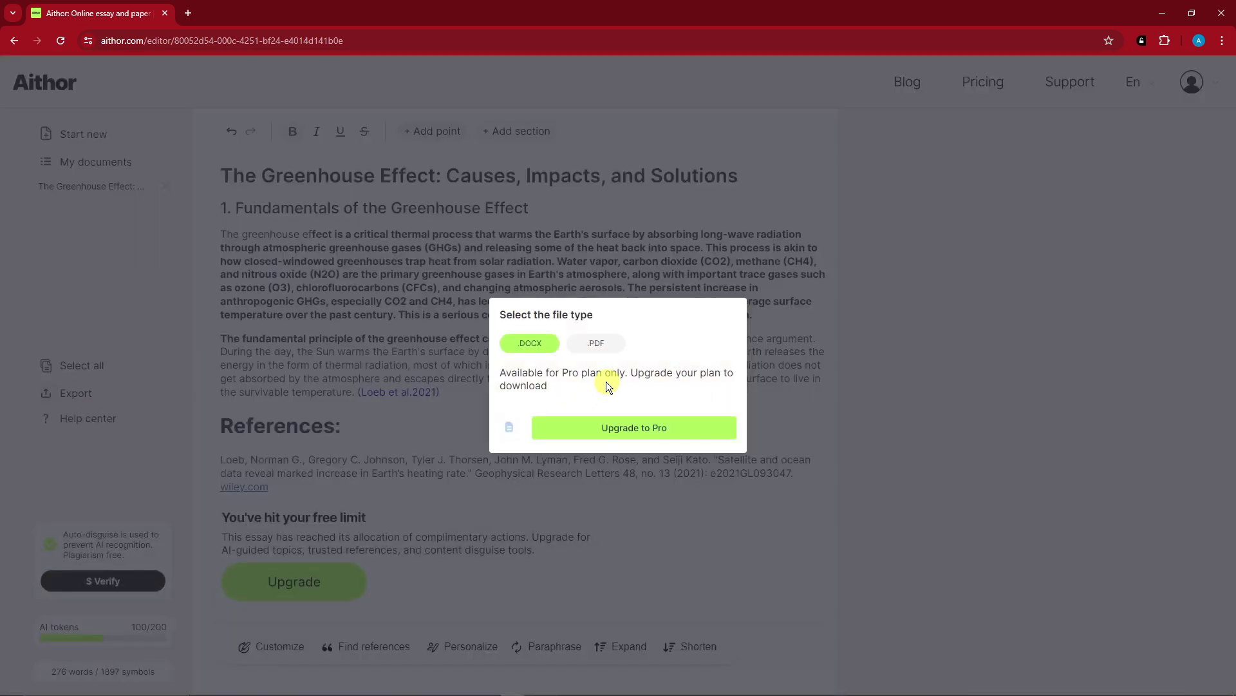
pyautogui.click(350, 350)
pyautogui.moveTo(221, 234); pyautogui.dragTo(725, 403)
pyautogui.click(420, 373)
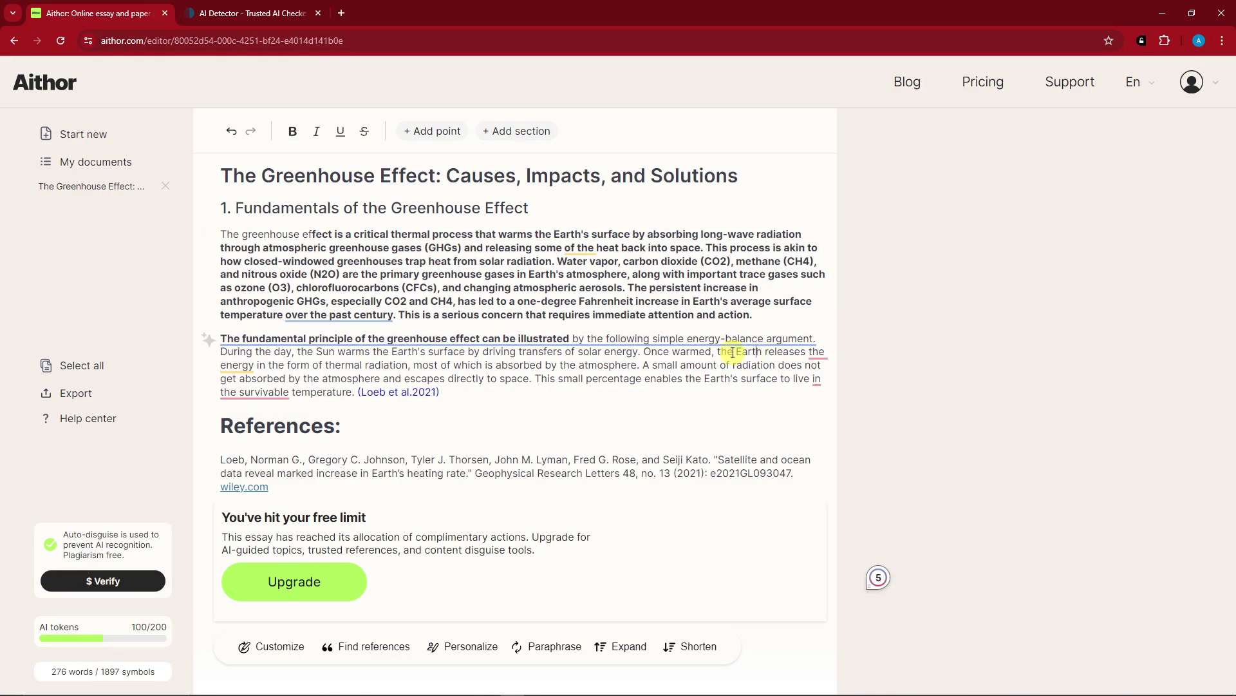
# - Select the essay's entire first paragraph and copy it to the clipboard
pyautogui.moveTo(728, 342)
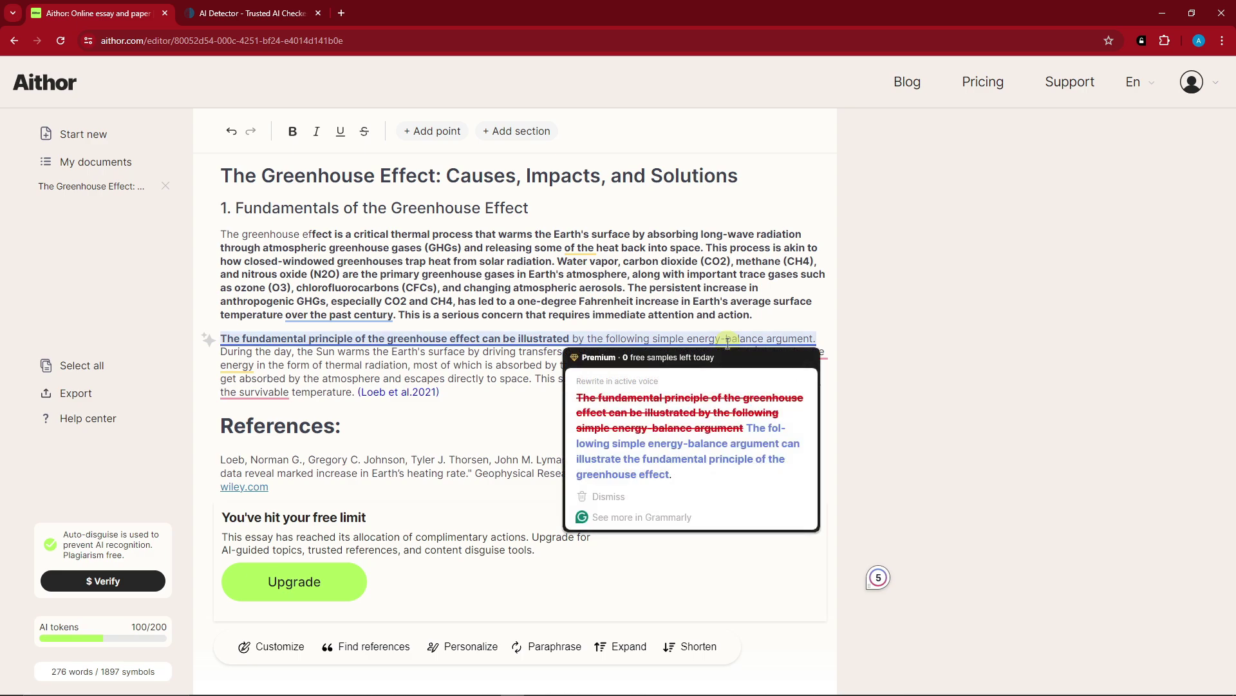
pyautogui.moveTo(753, 314); pyautogui.dragTo(222, 233)
pyautogui.hotkey('ctrl', 'c')
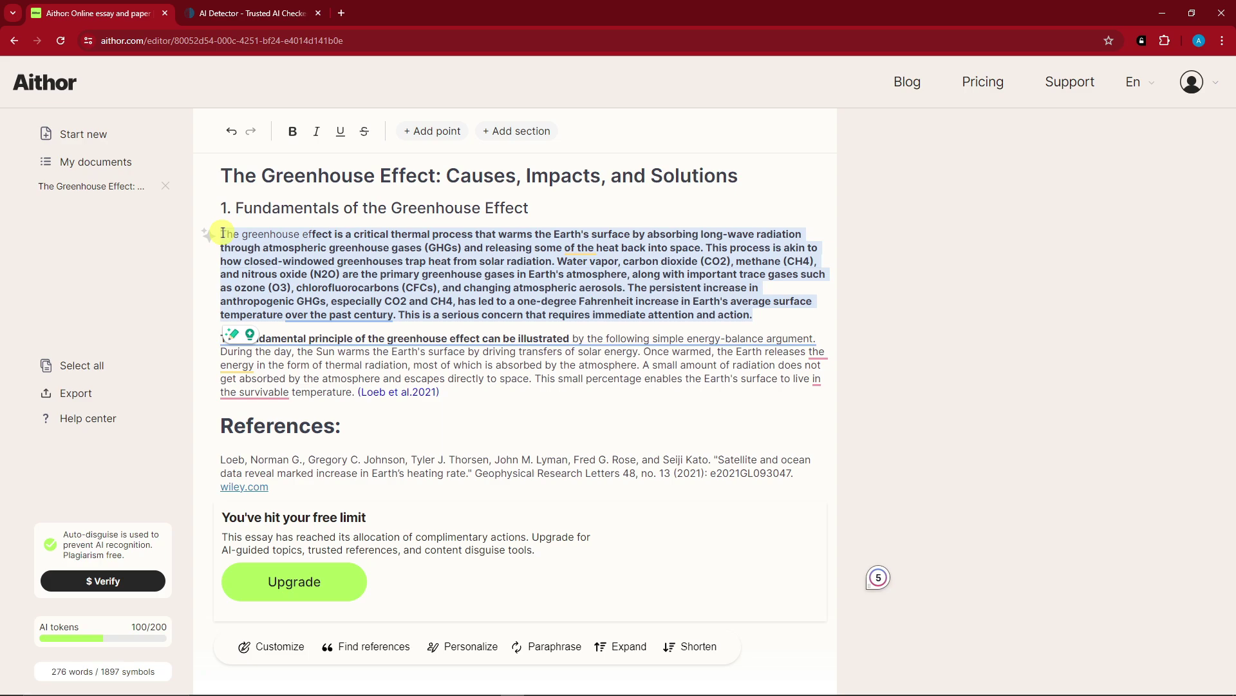
pyautogui.rightClick(451, 297)
pyautogui.click(493, 369)
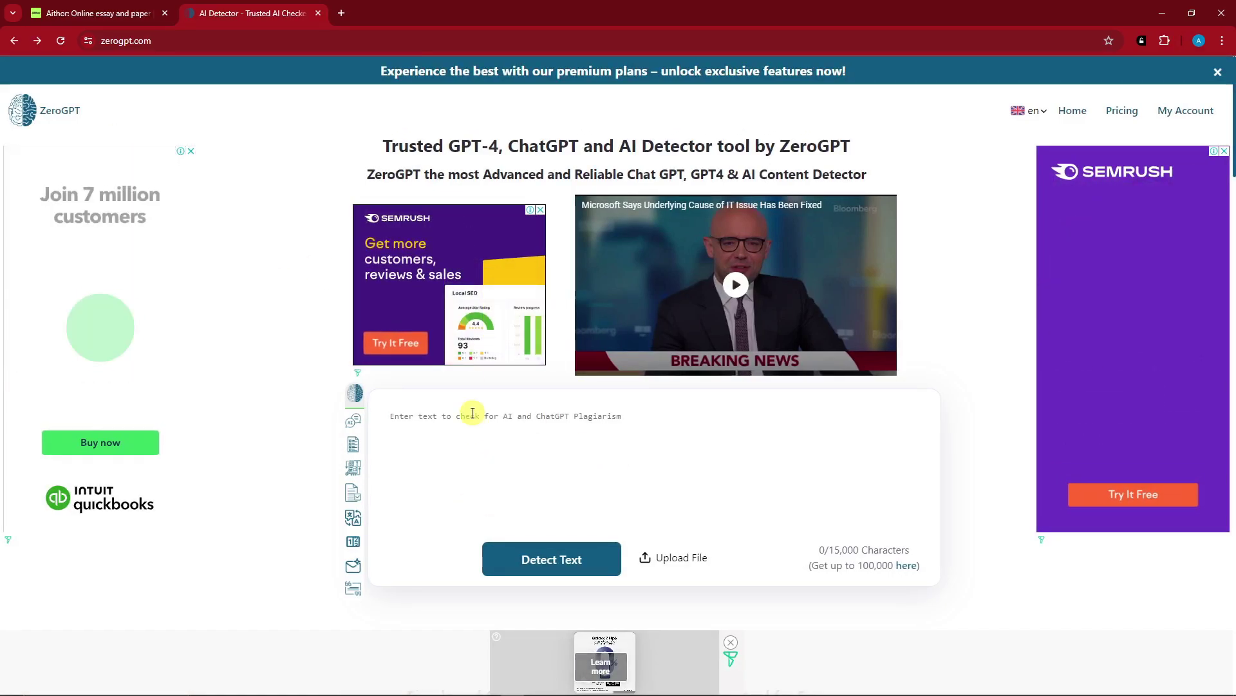
# - Paste the first paragraph into ZeroGPT's detector and run it, revealing an 88.7% AI GPT score
pyautogui.click(616, 452)
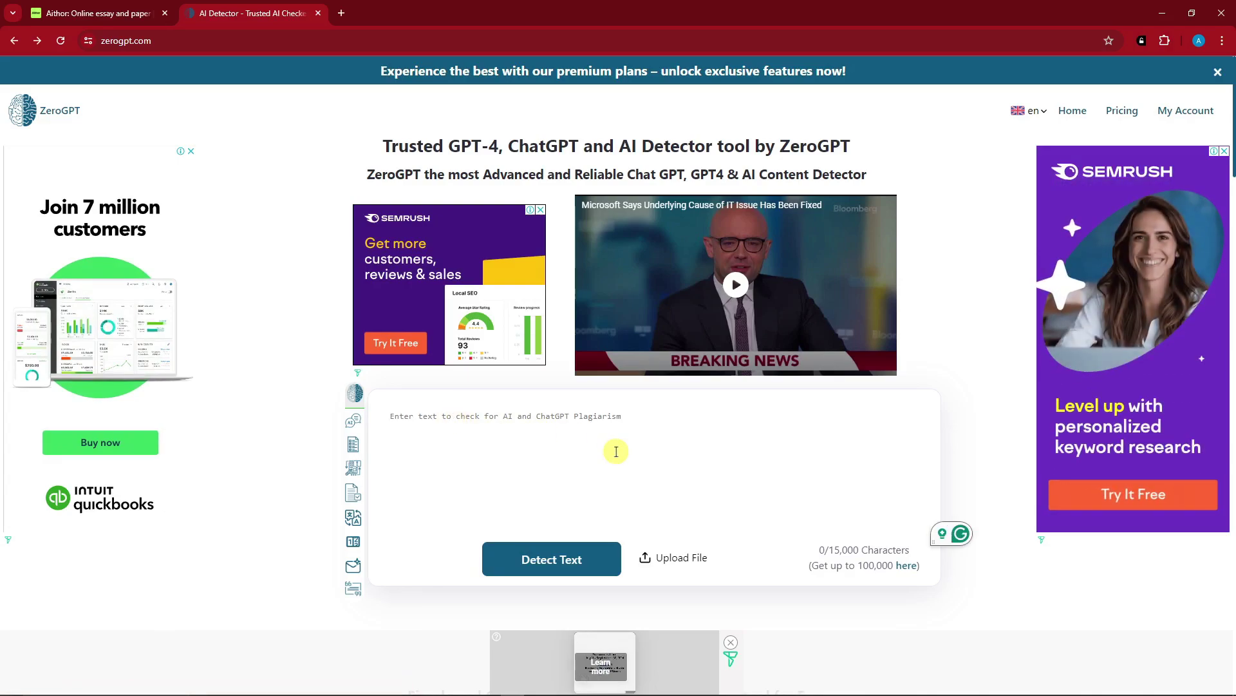
pyautogui.hotkey('ctrl', 'v')
pyautogui.click(573, 565)
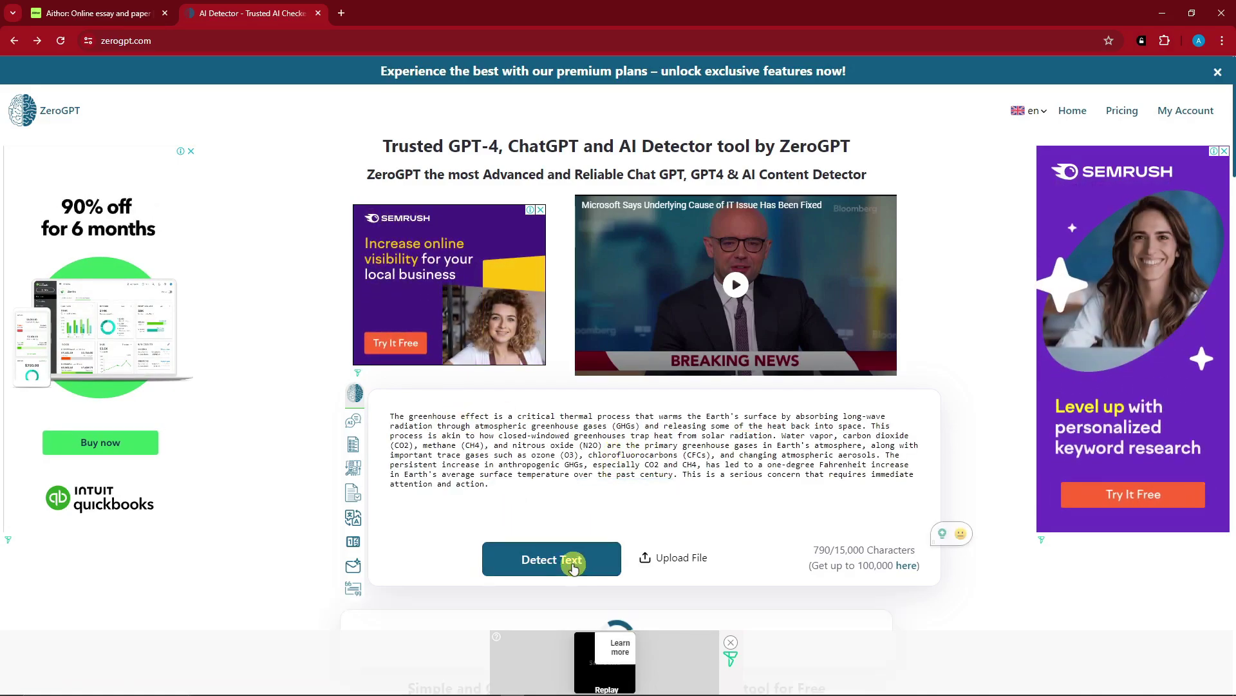
pyautogui.scroll(-4, 599, 464)
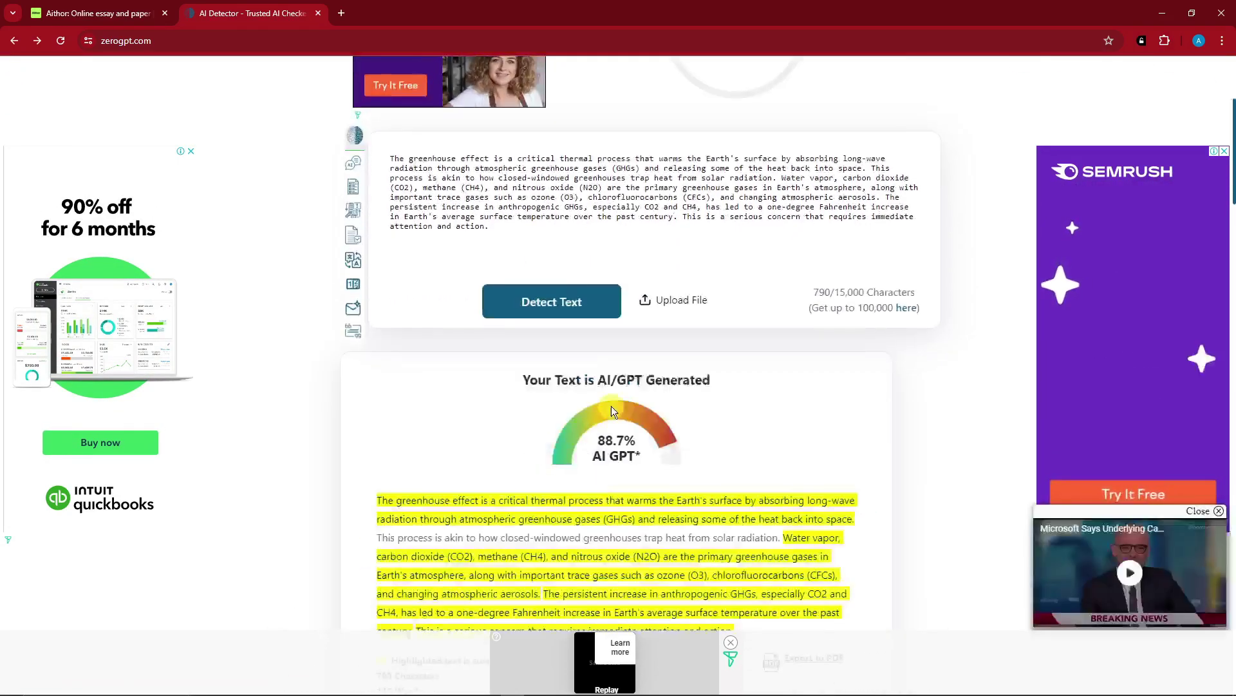
pyautogui.scroll(-2, 612, 406)
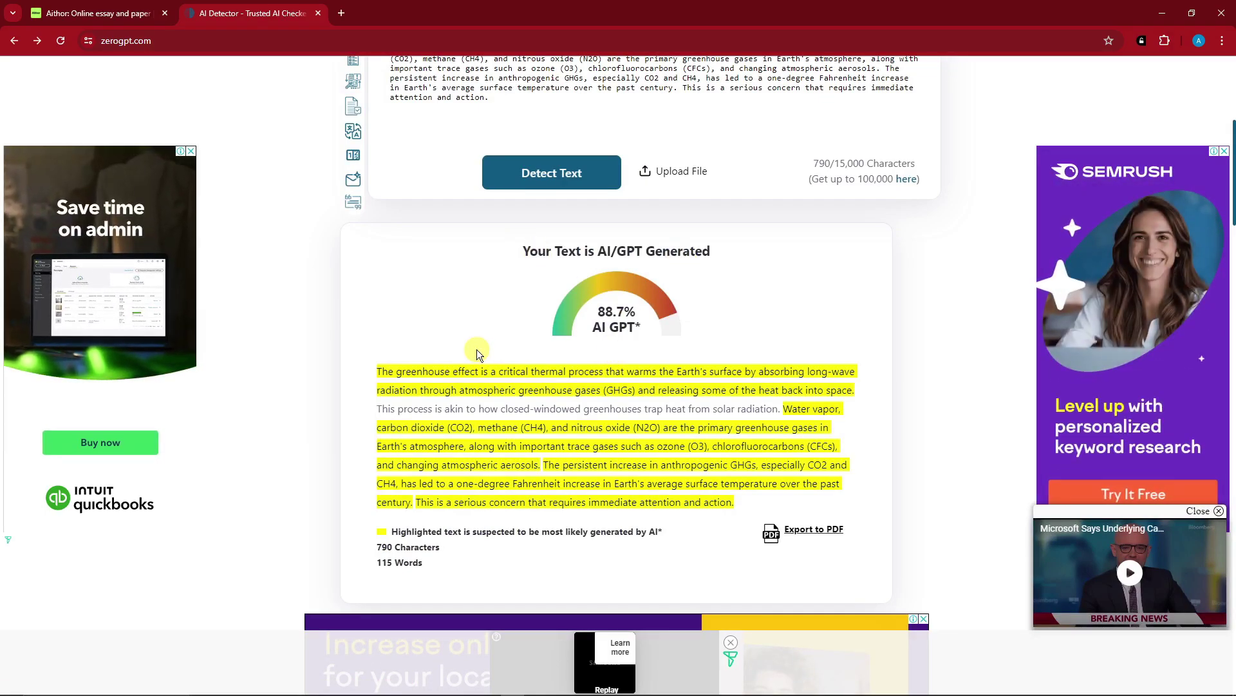
pyautogui.scroll(-2, 476, 353)
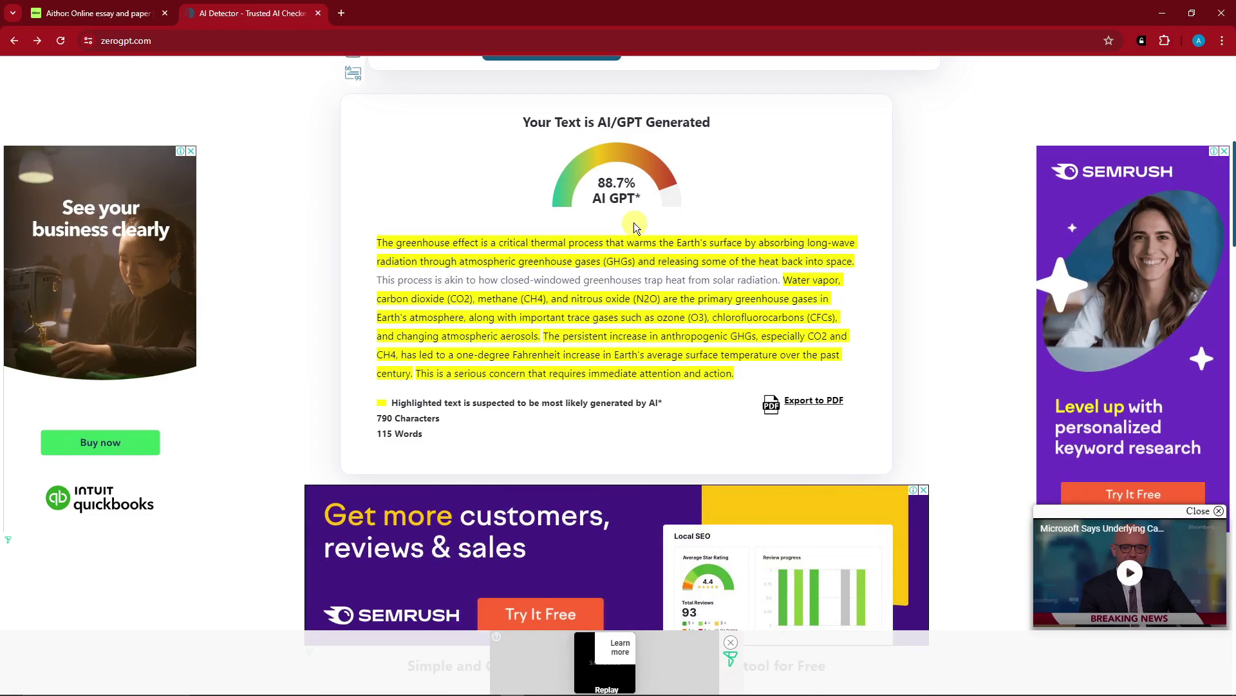
pyautogui.moveTo(634, 226); pyautogui.dragTo(594, 180)
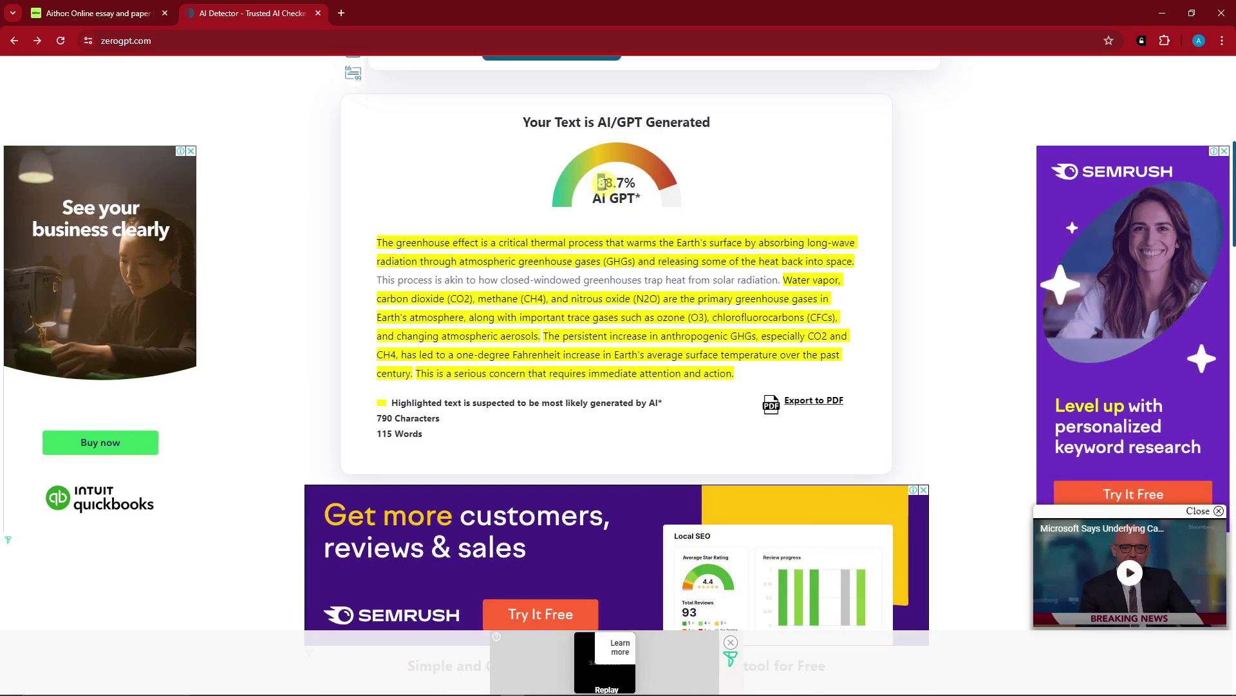
pyautogui.click(606, 278)
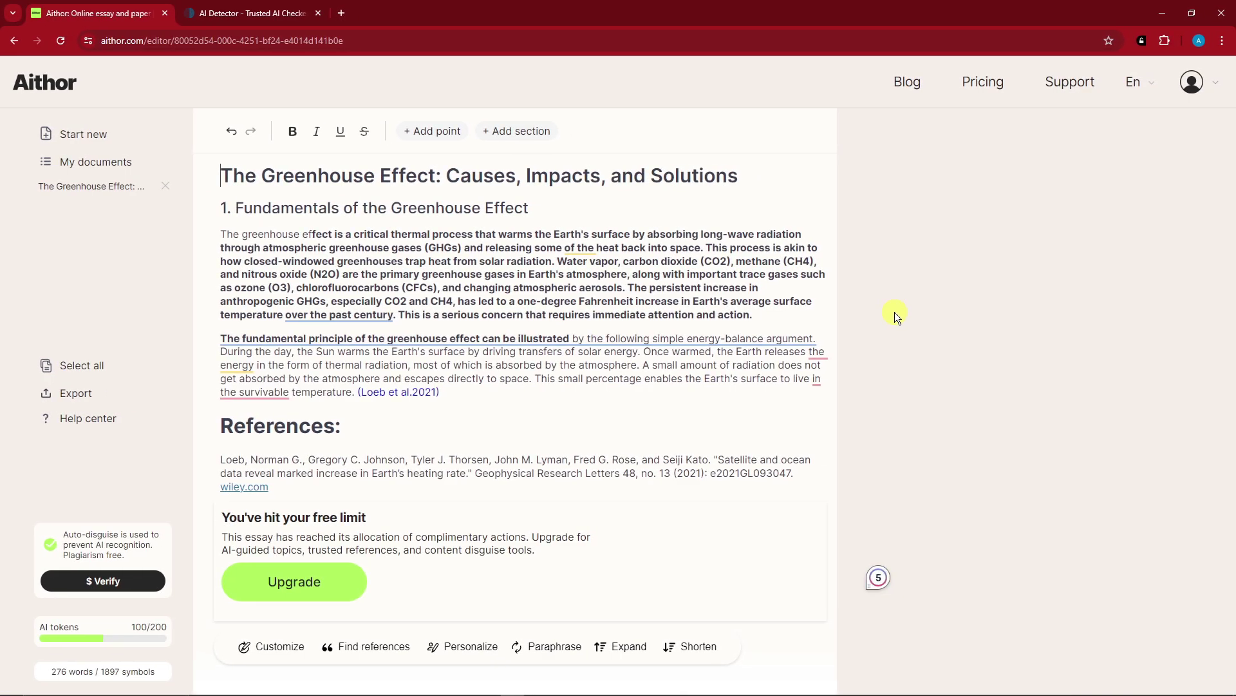
# - Bring up Aithor's Pricing page: Free current, Monthly US$24.99, Quarterly US$49.99, Annualy US$99.99
pyautogui.middleClick(984, 82)
pyautogui.middleClick(983, 82)
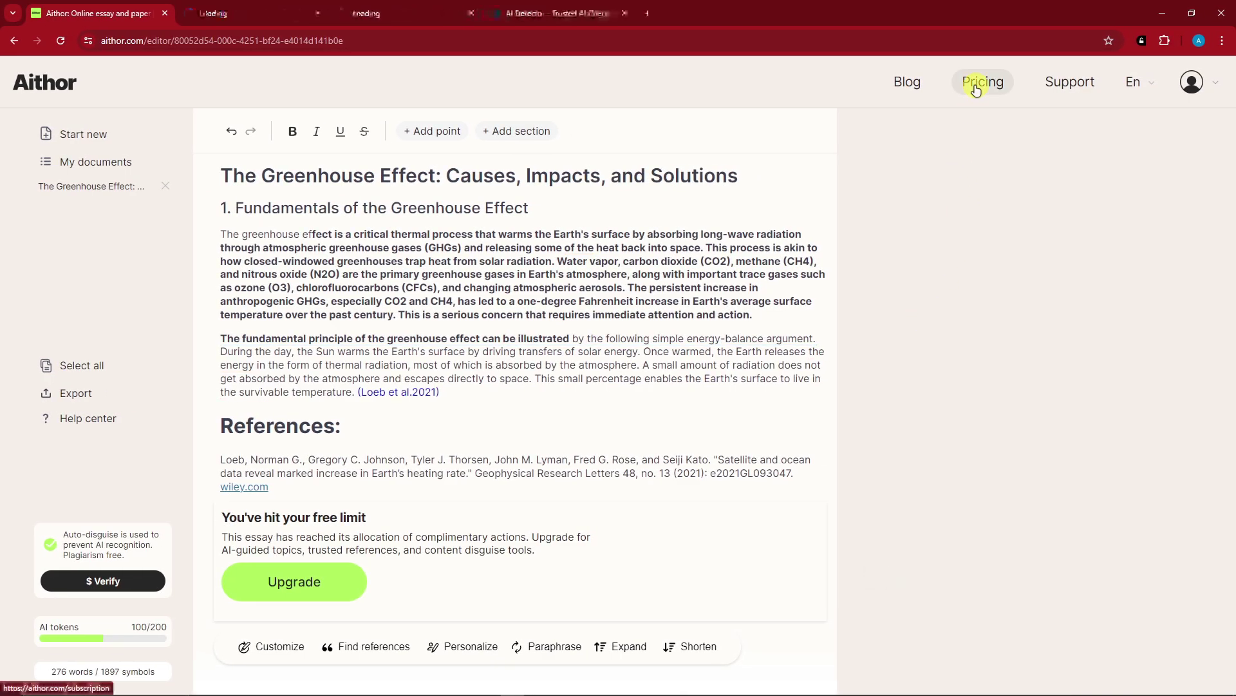
pyautogui.click(472, 14)
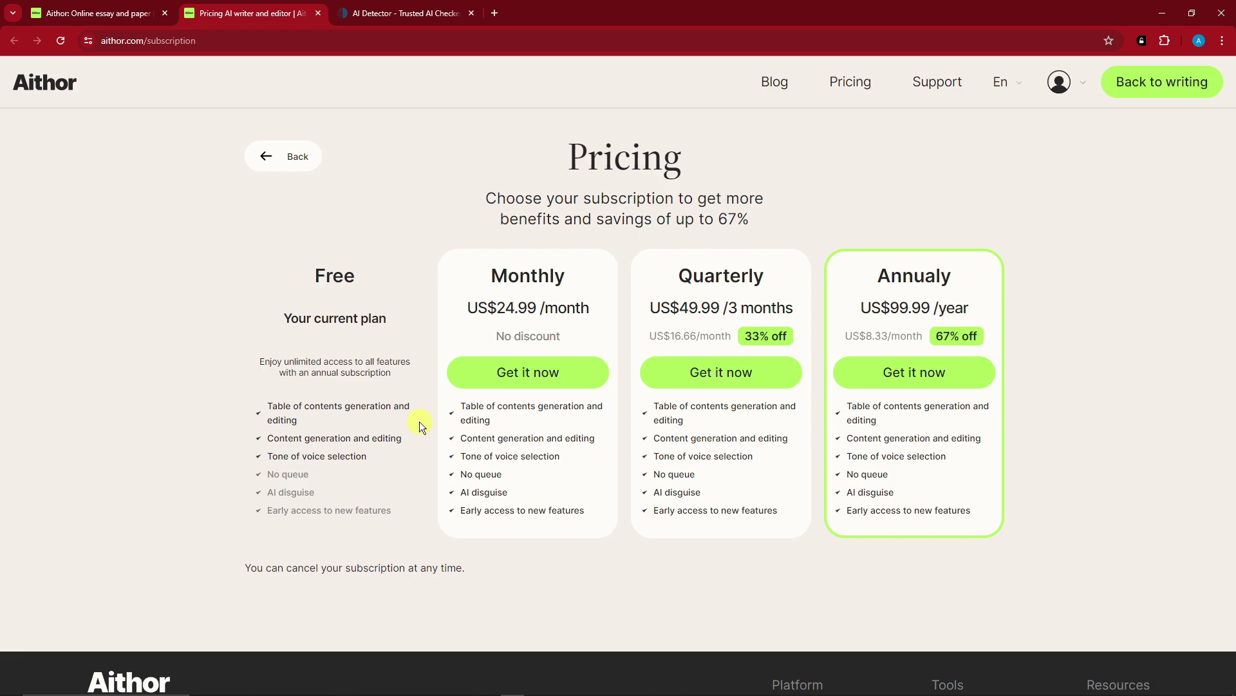
pyautogui.scroll(-3, 419, 423)
pyautogui.scroll(3, 420, 423)
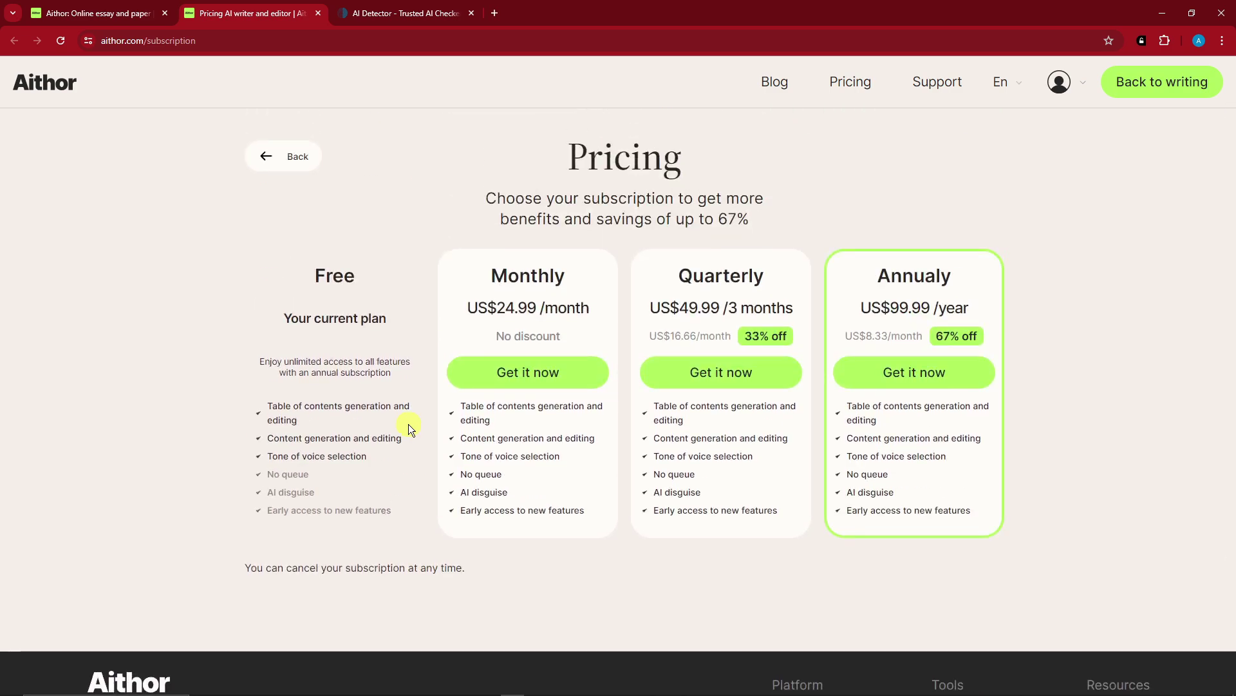